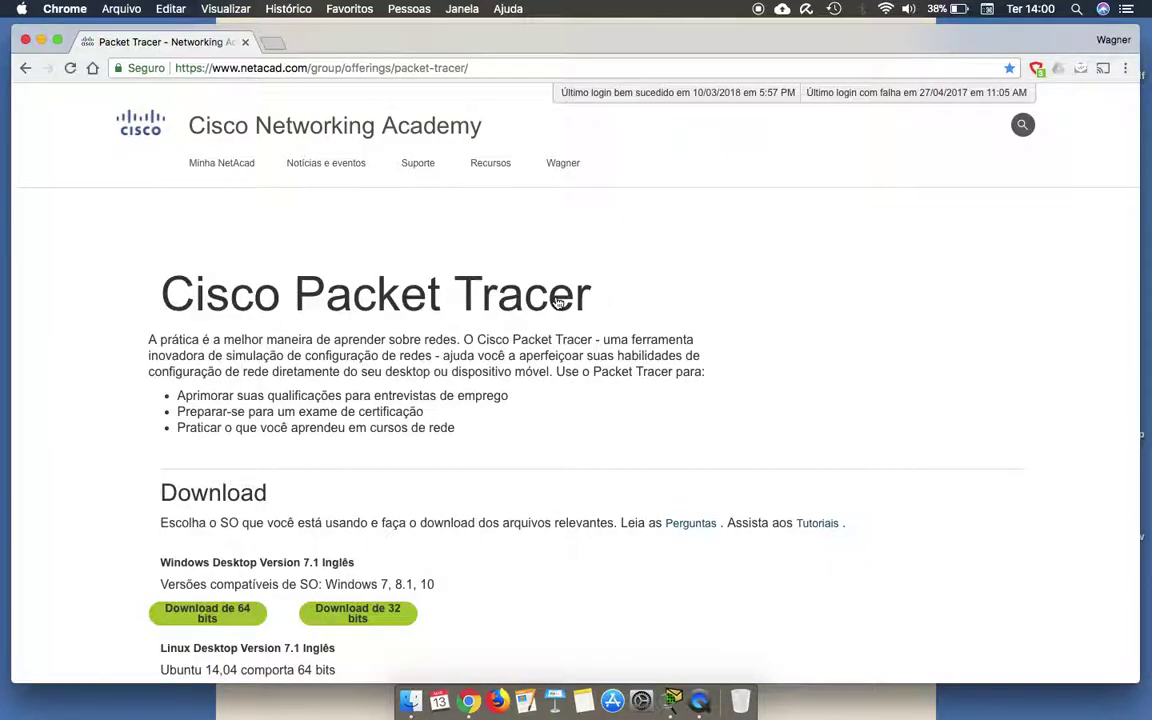
# Review the Packet Tracer download options and the Cisco Packet Tracer Mobile listing on Google Play, and return to the download page
pyautogui.scroll(-8, 602, 370)
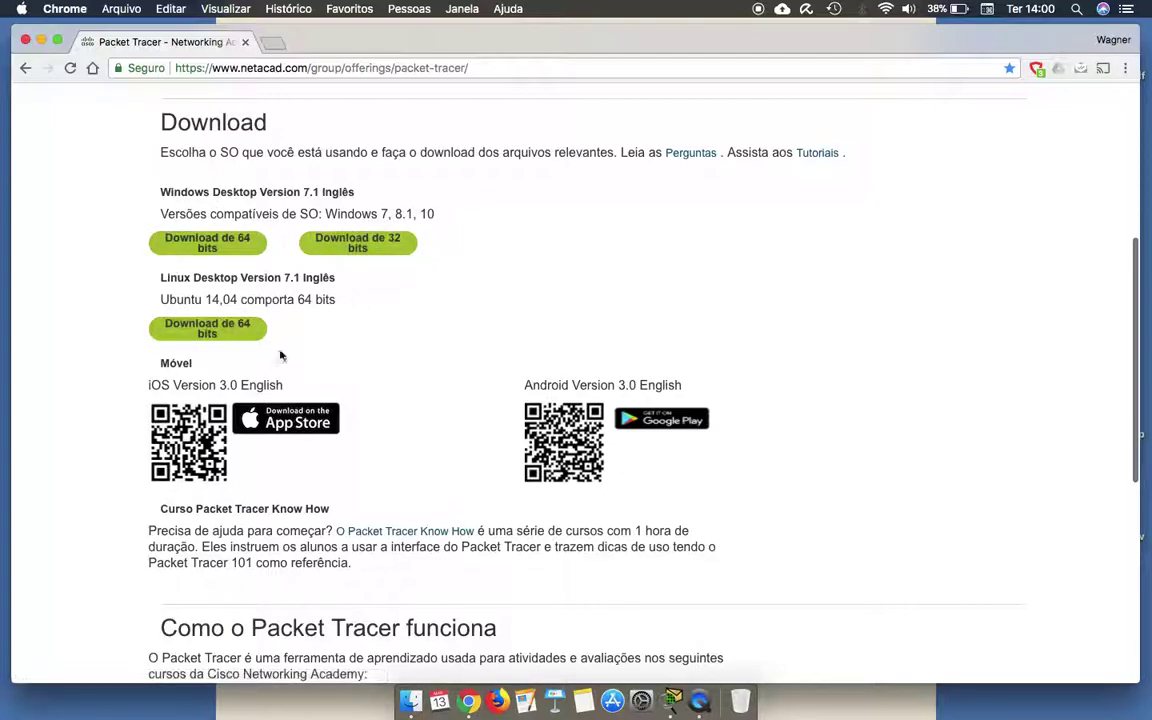
pyautogui.click(651, 422)
pyautogui.click(316, 44)
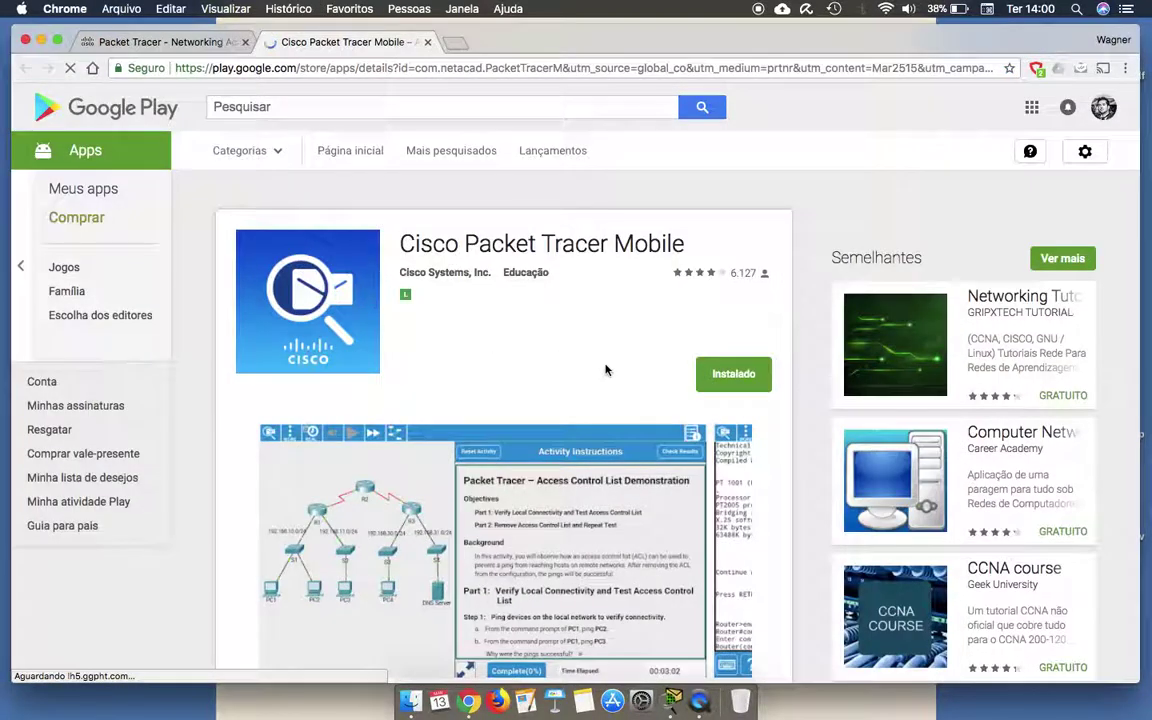
pyautogui.scroll(-2, 603, 365)
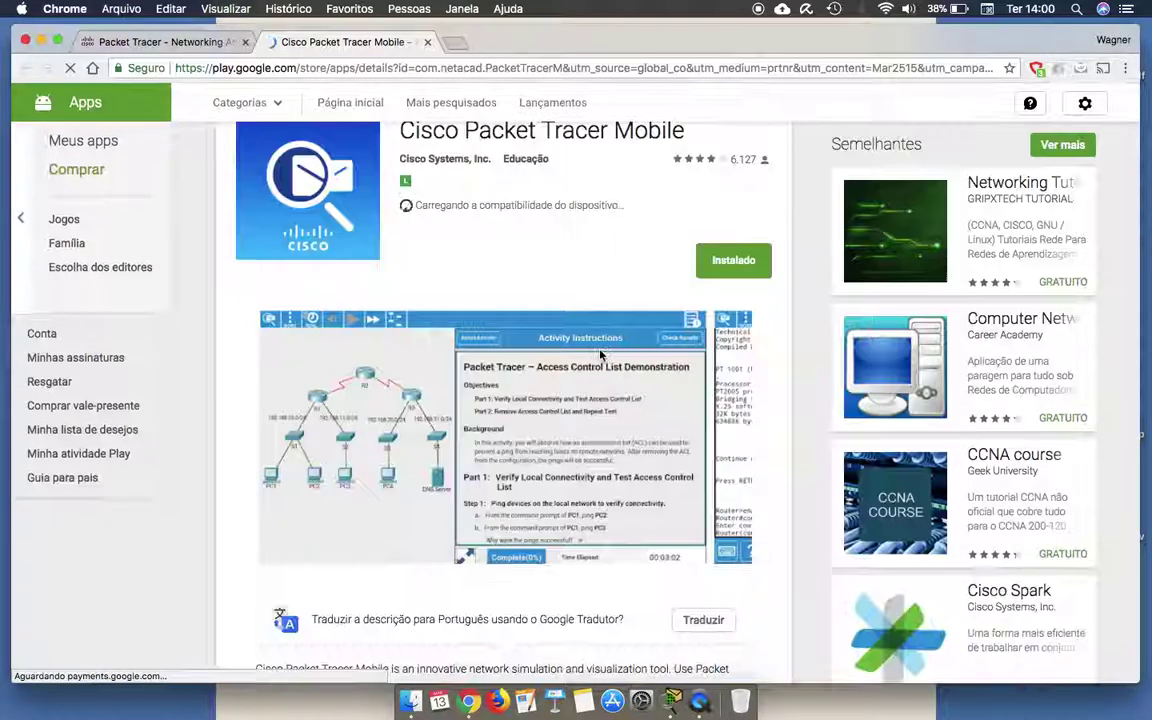
pyautogui.scroll(1, 600, 355)
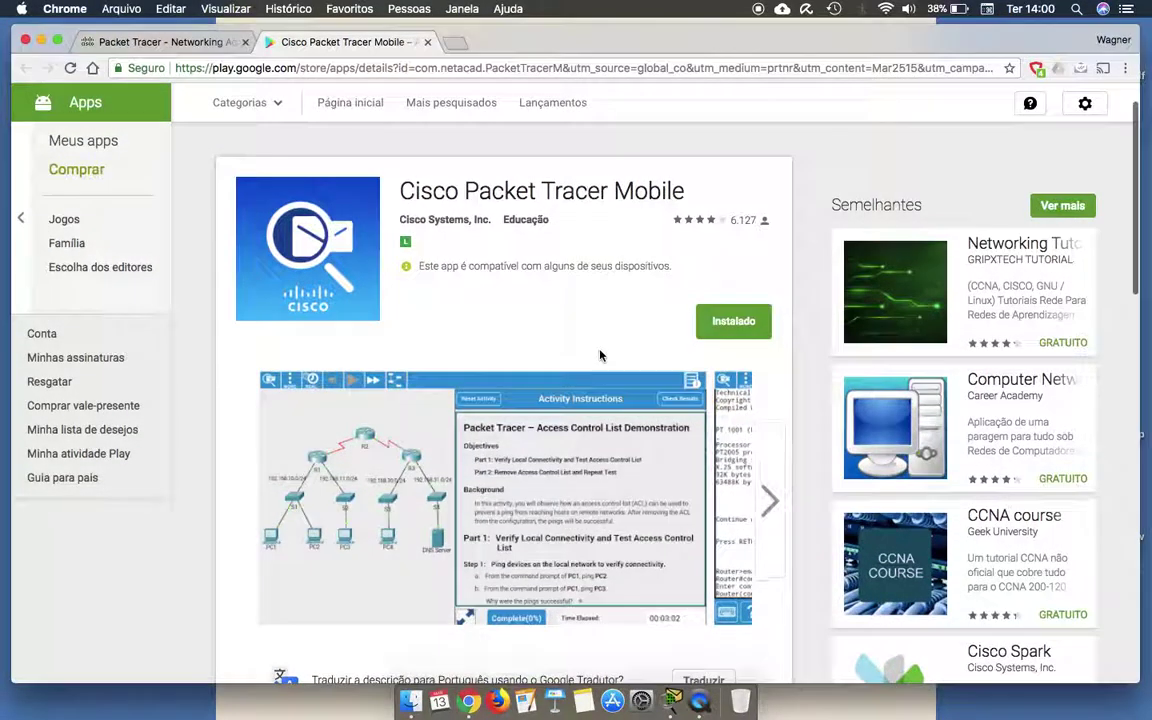
pyautogui.scroll(-1, 600, 355)
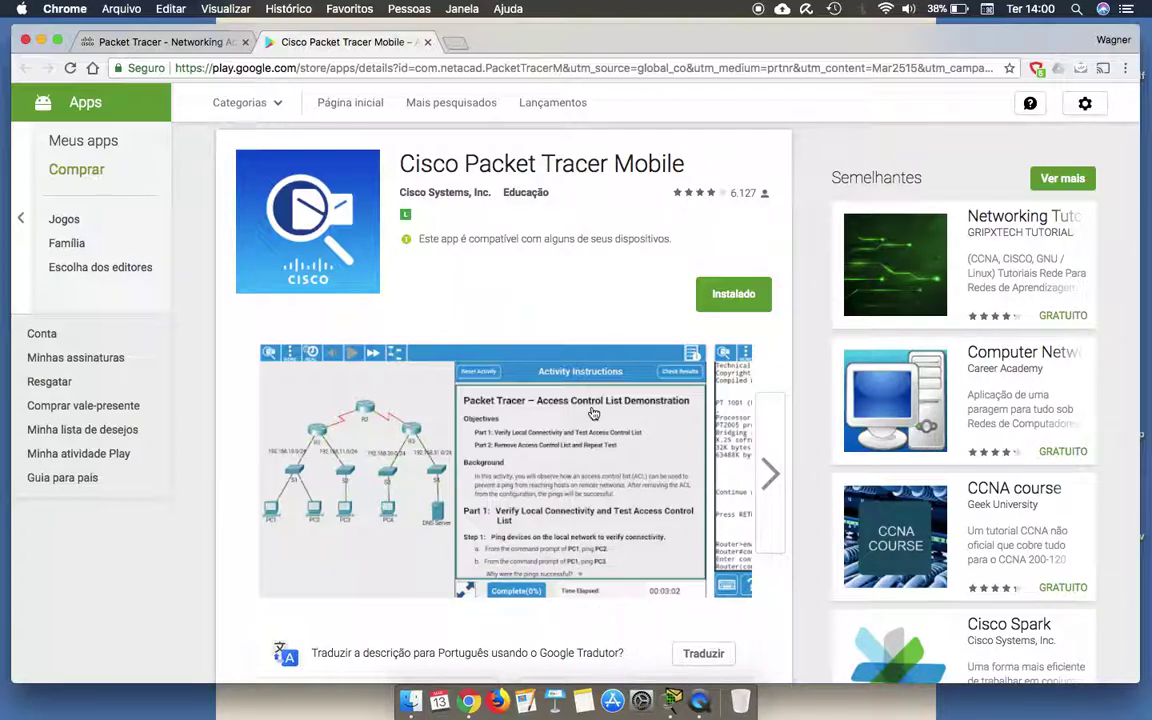
pyautogui.click(165, 41)
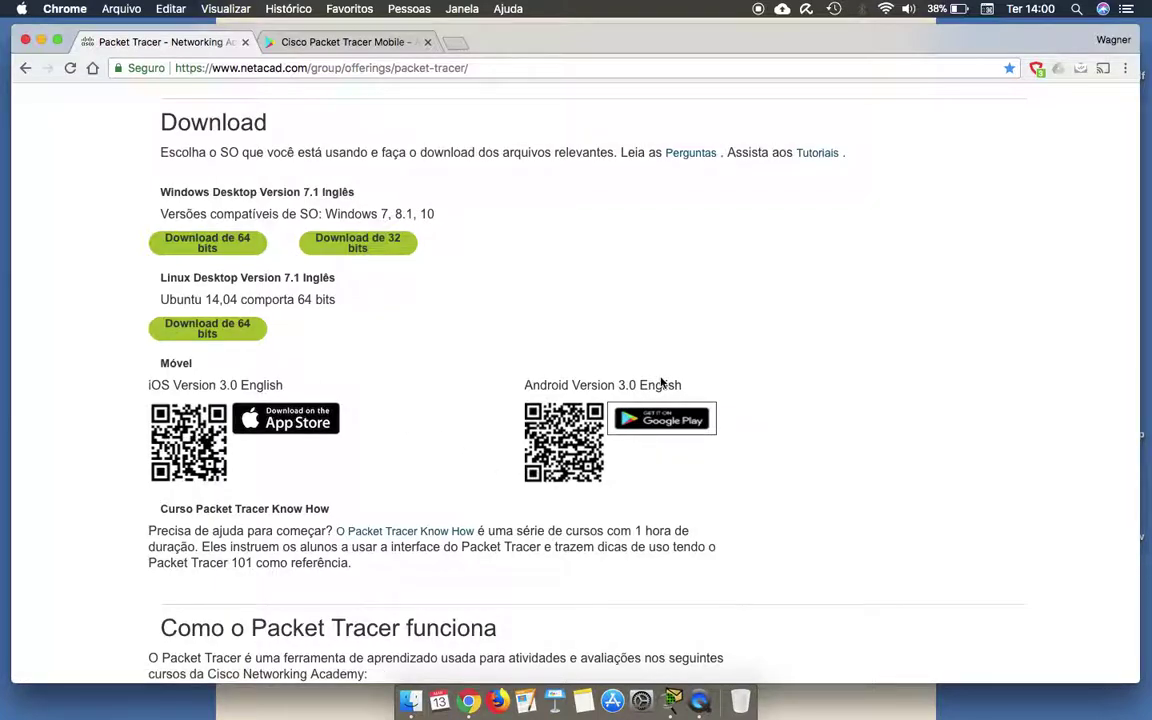
# Switch to Cisco Packet Tracer and create a new empty network file
pyautogui.hotkey('ctrl', 'Right')
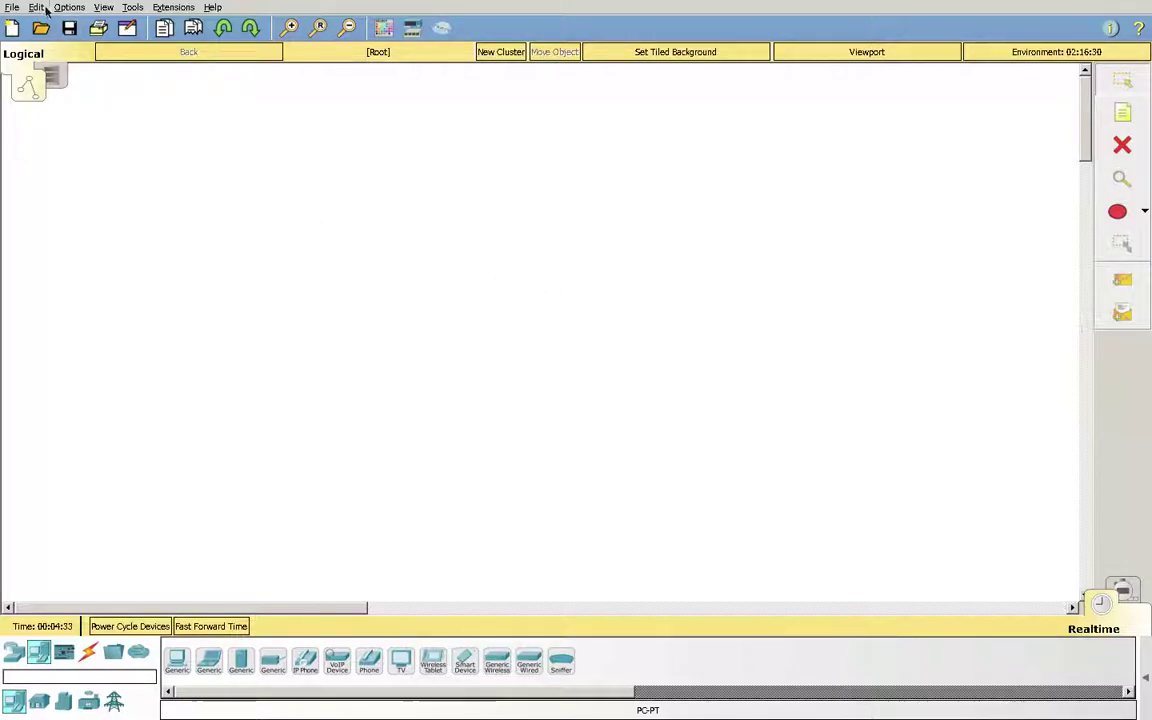
pyautogui.click(12, 8)
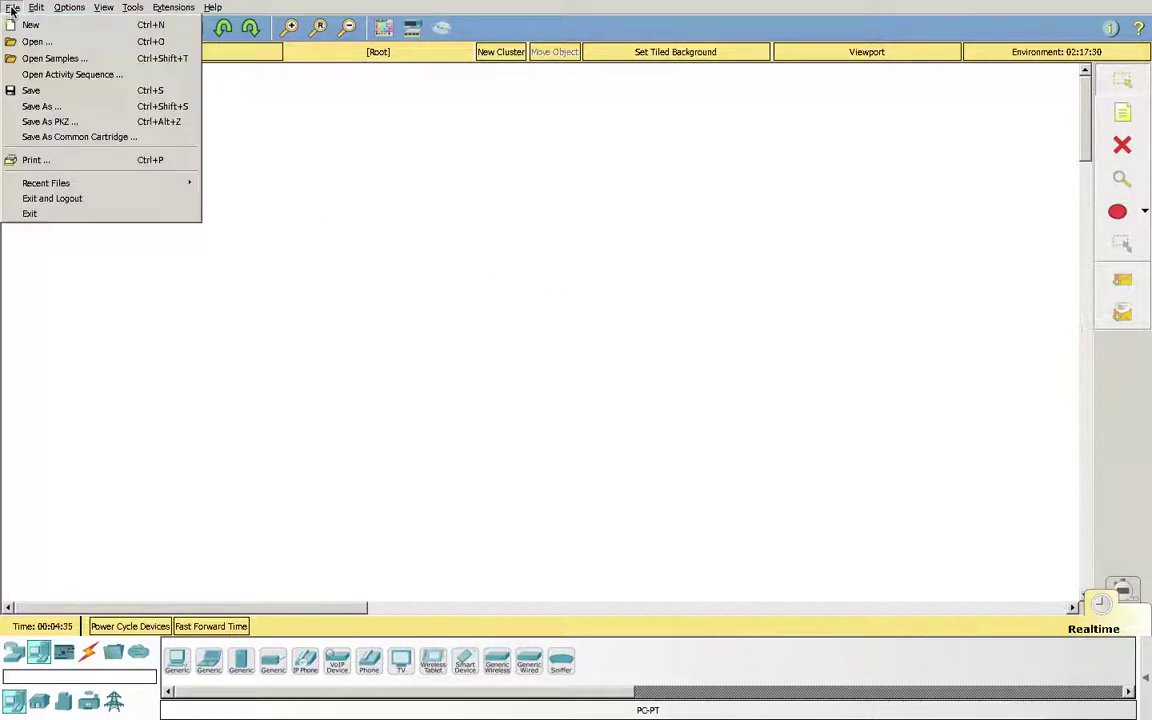
pyautogui.click(60, 24)
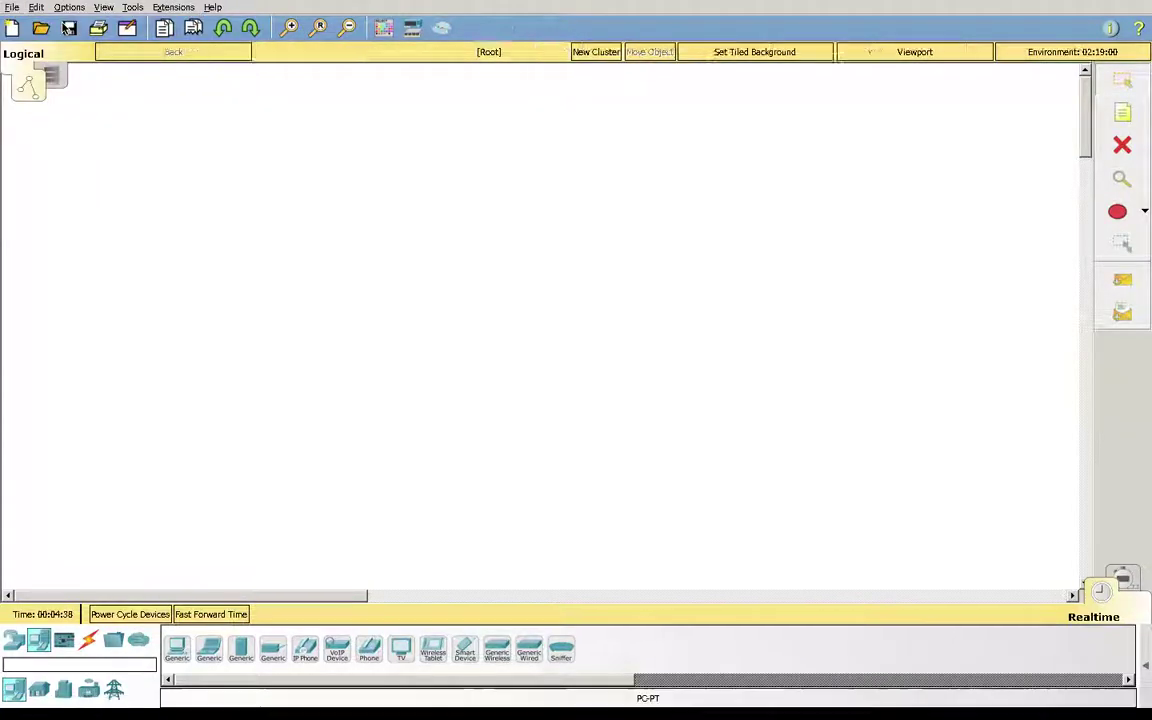
# Review the Preferences categories from Interface through Font, Miscellaneous and Custom Interfaces to Image Cleanup, and close the preferences
pyautogui.click(12, 7)
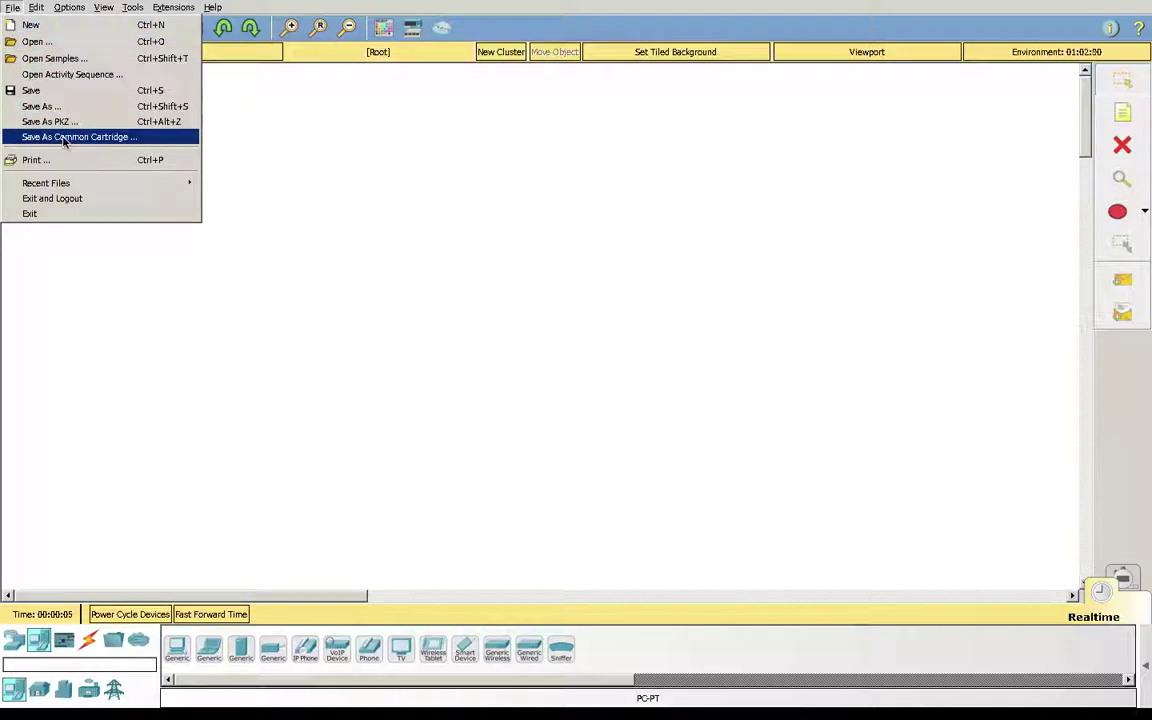
pyautogui.moveTo(37, 8)
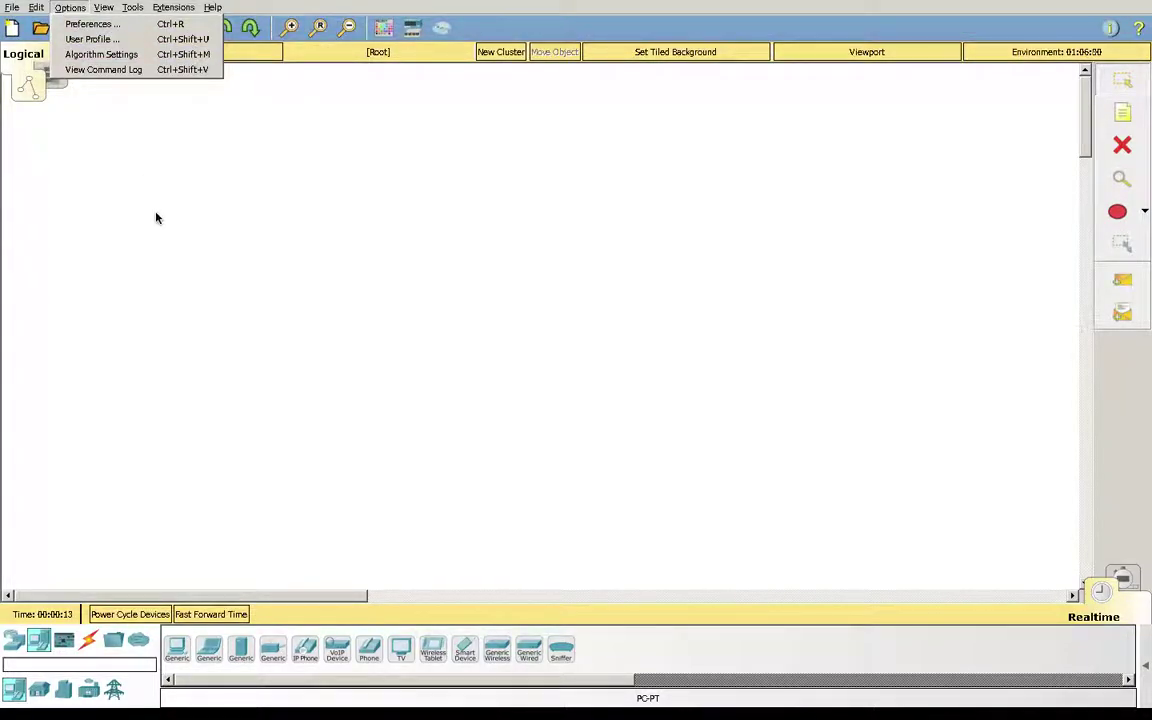
pyautogui.click(100, 24)
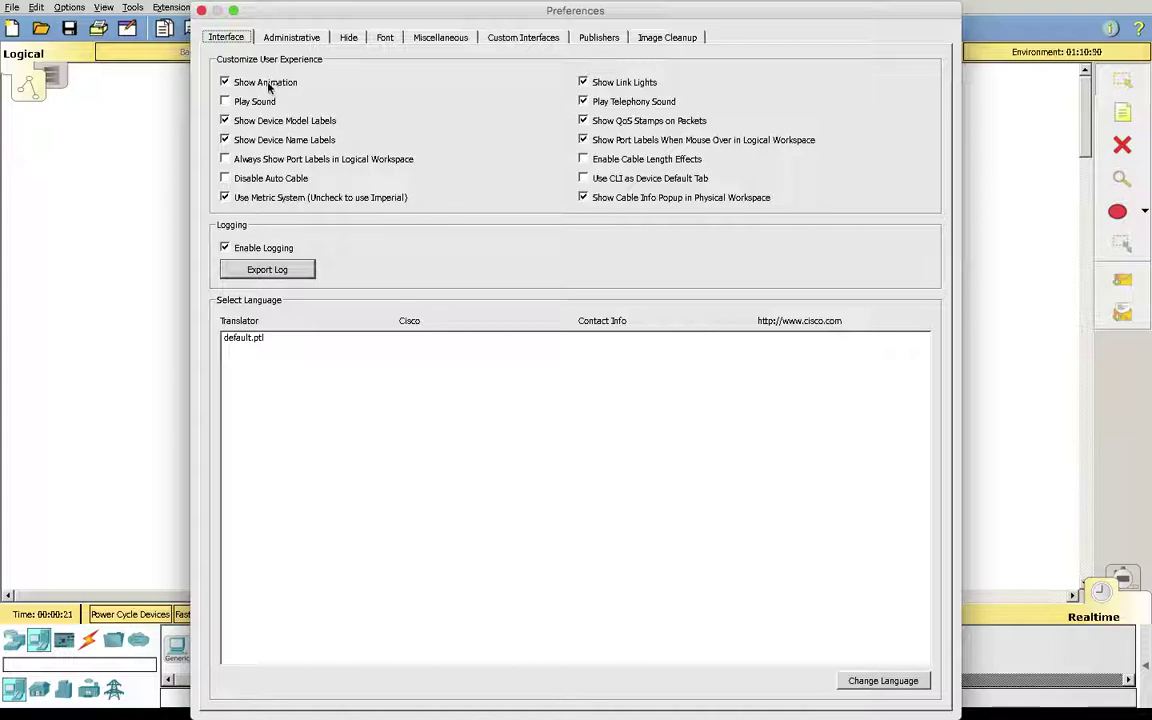
pyautogui.click(313, 38)
pyautogui.click(352, 37)
pyautogui.click(389, 37)
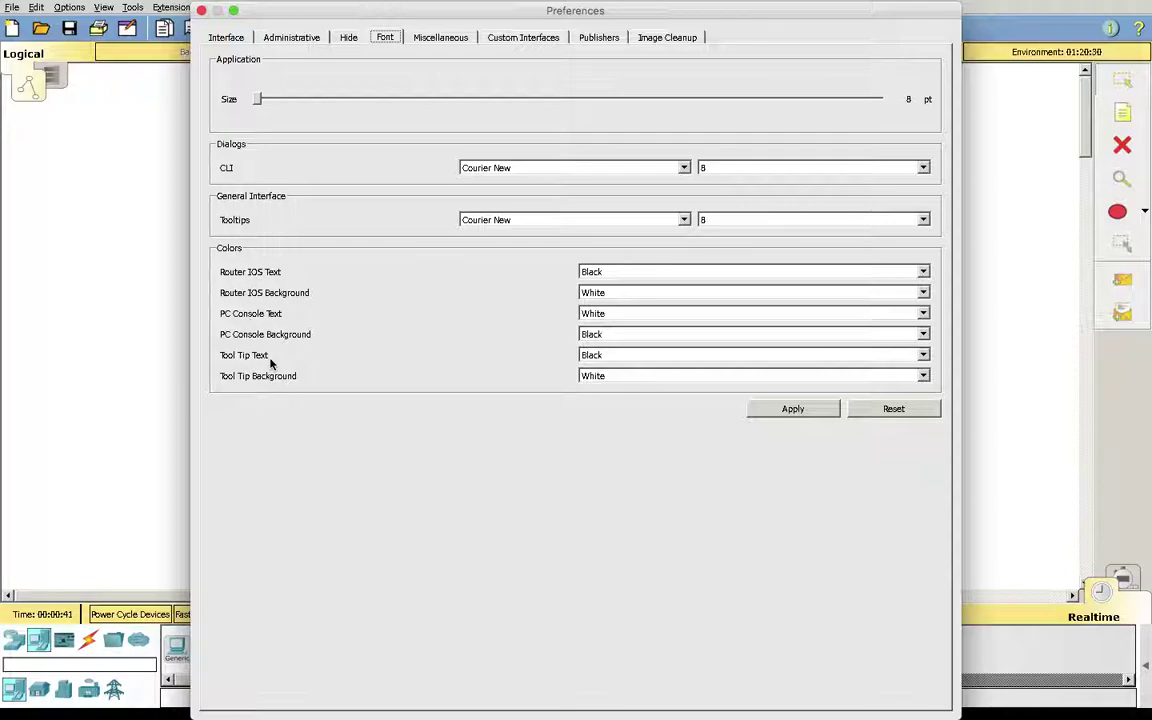
pyautogui.click(440, 37)
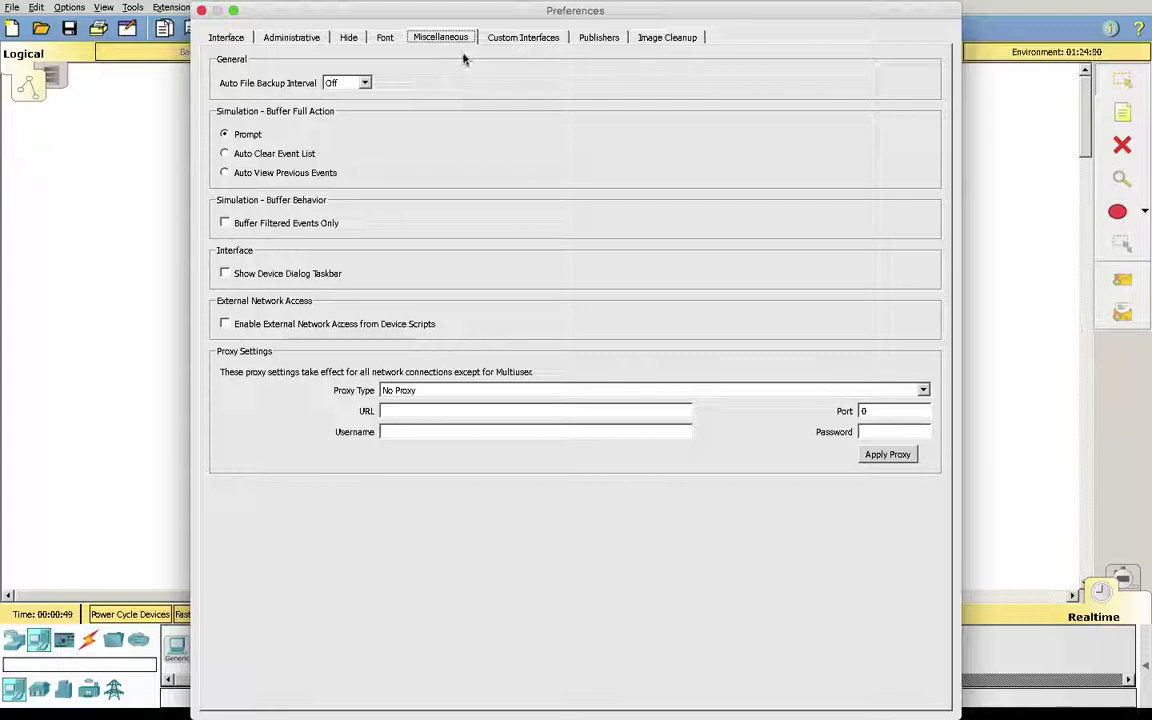
pyautogui.click(512, 38)
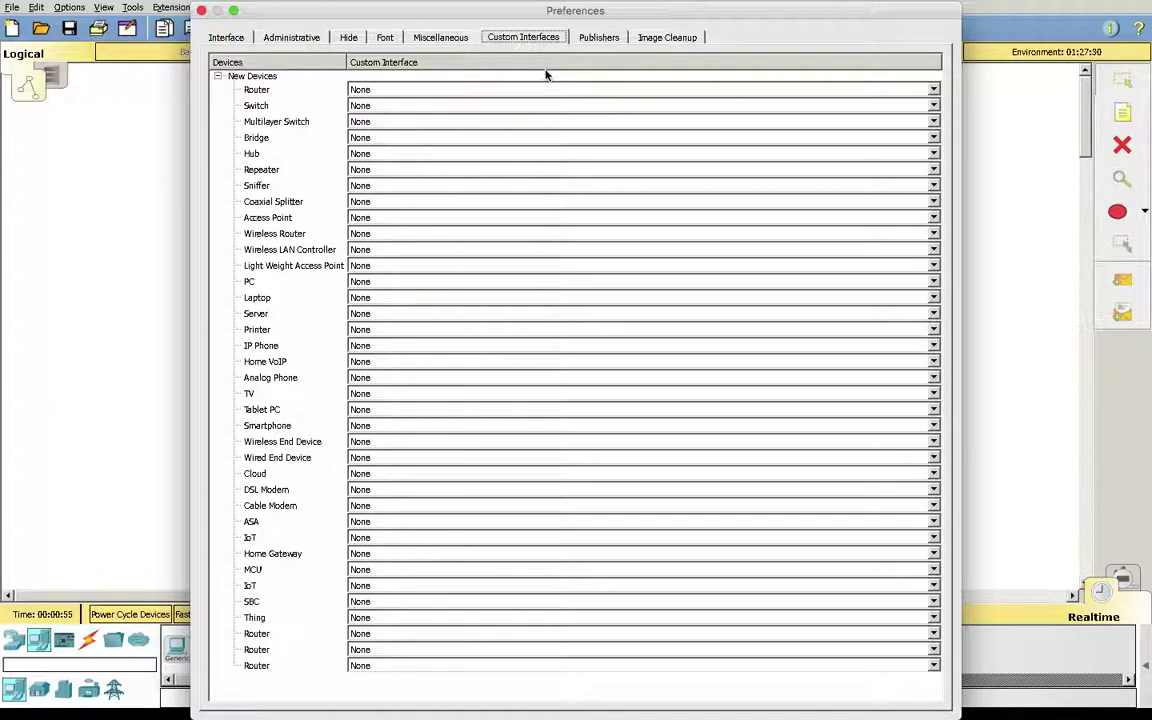
pyautogui.click(601, 38)
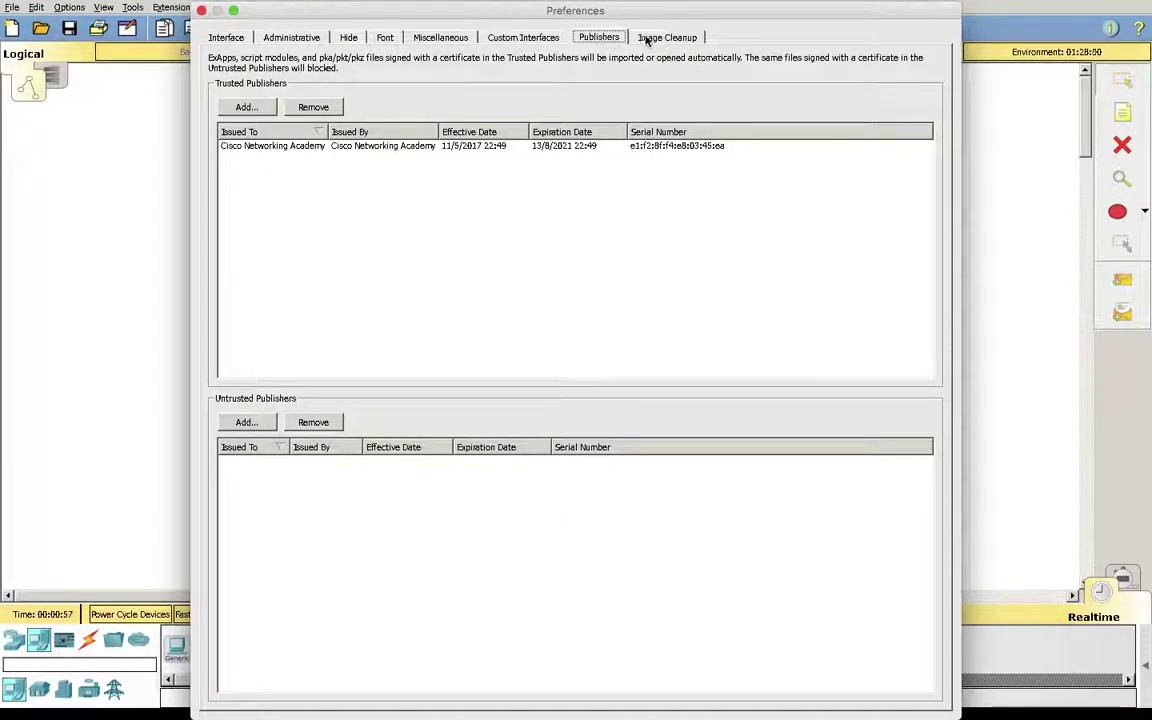
pyautogui.click(652, 37)
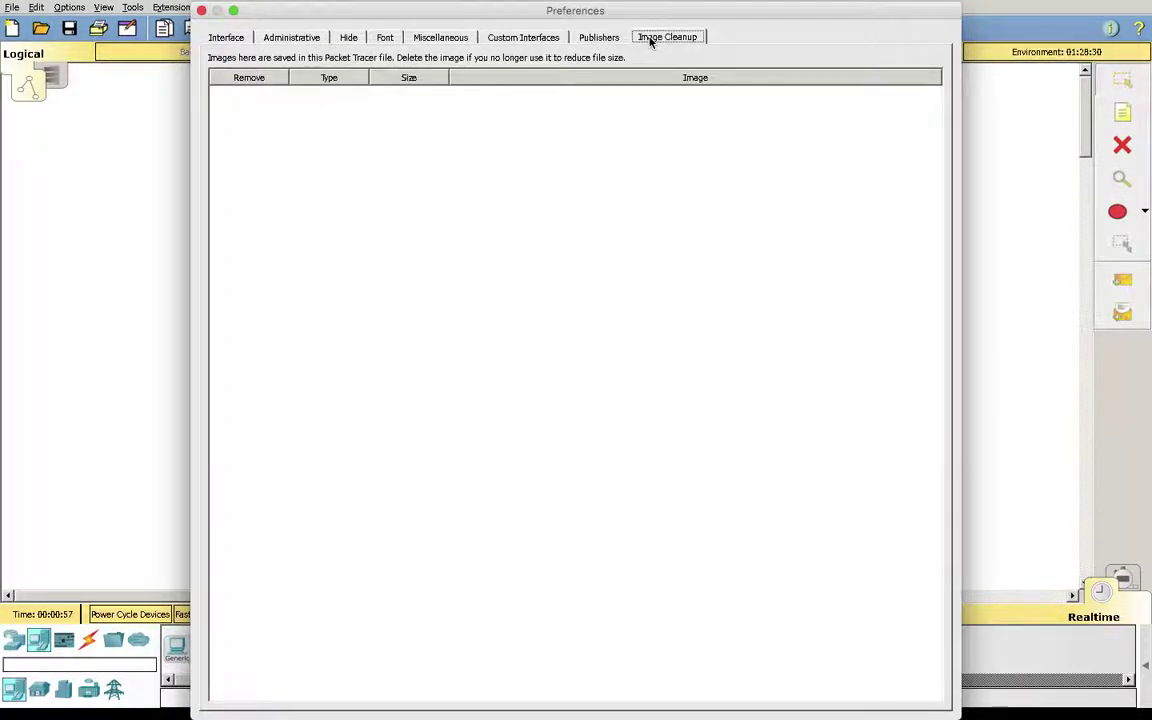
pyautogui.click(202, 11)
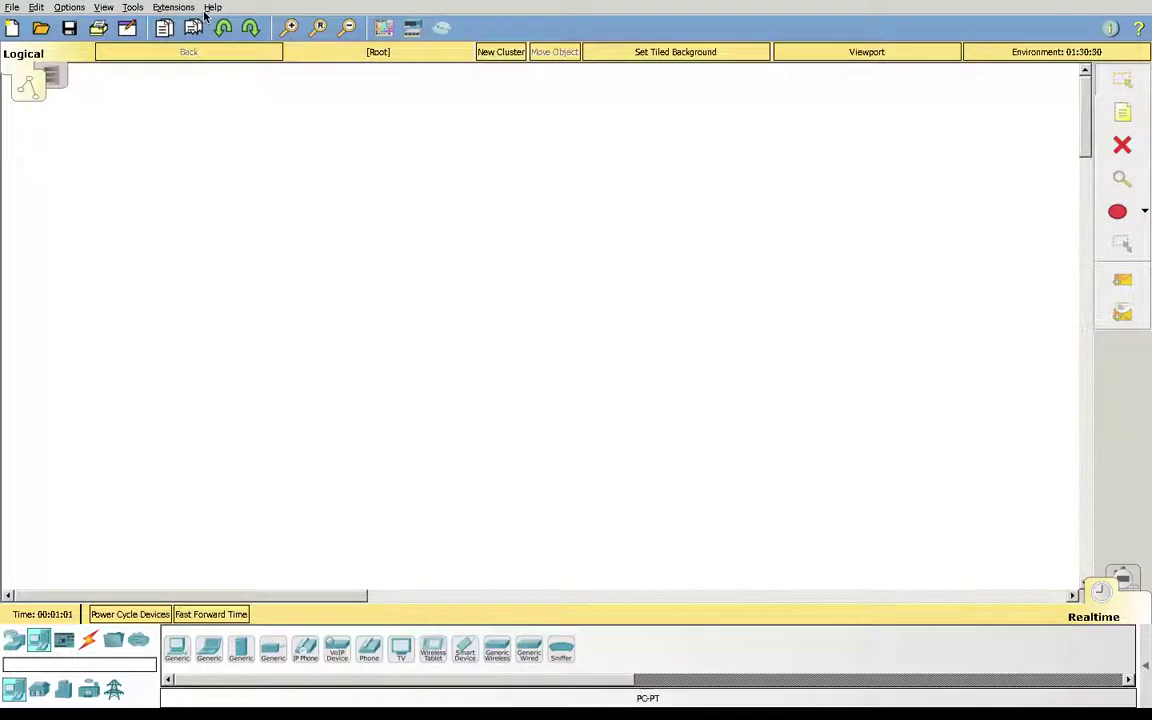
# Look through the view options, show the Simulation mode with its event list, and return to Realtime mode
pyautogui.click(104, 8)
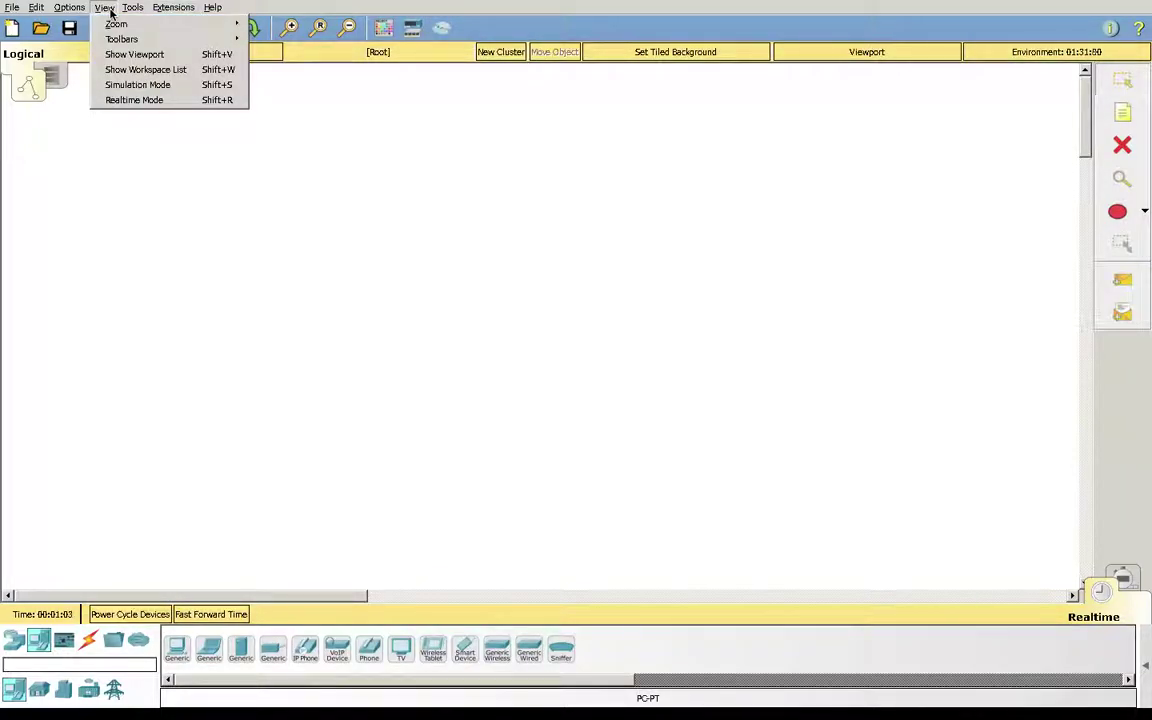
pyautogui.click(272, 239)
pyautogui.click(104, 8)
pyautogui.moveTo(134, 40)
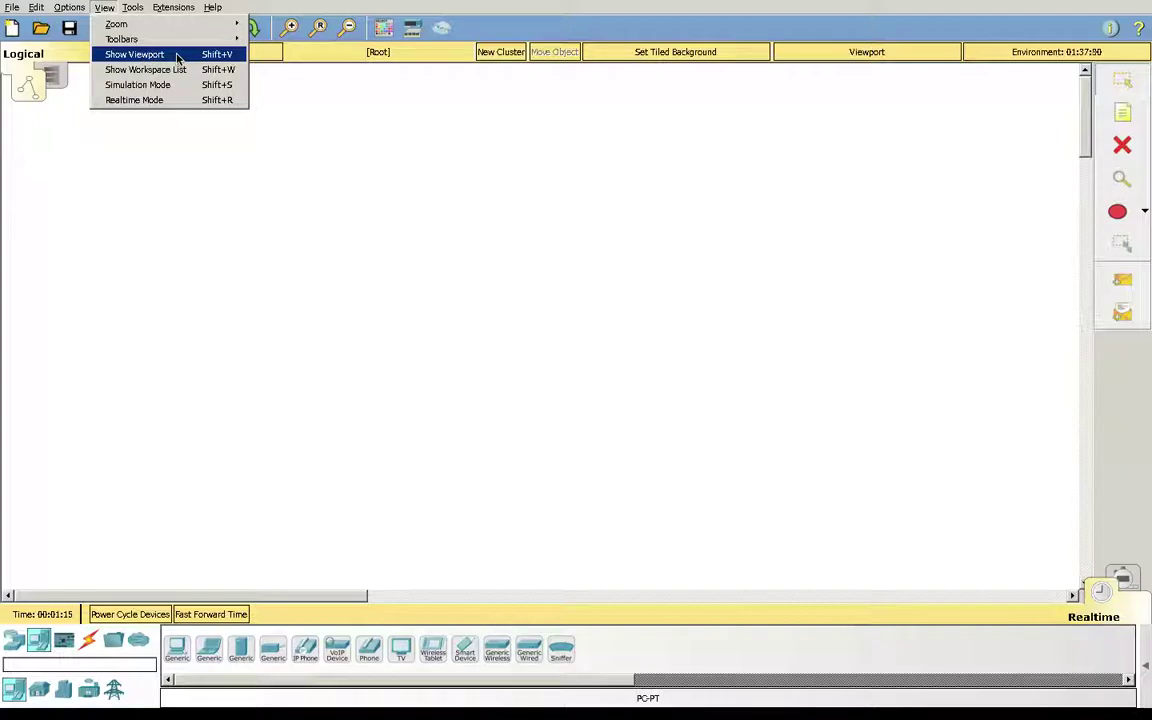
pyautogui.click(152, 100)
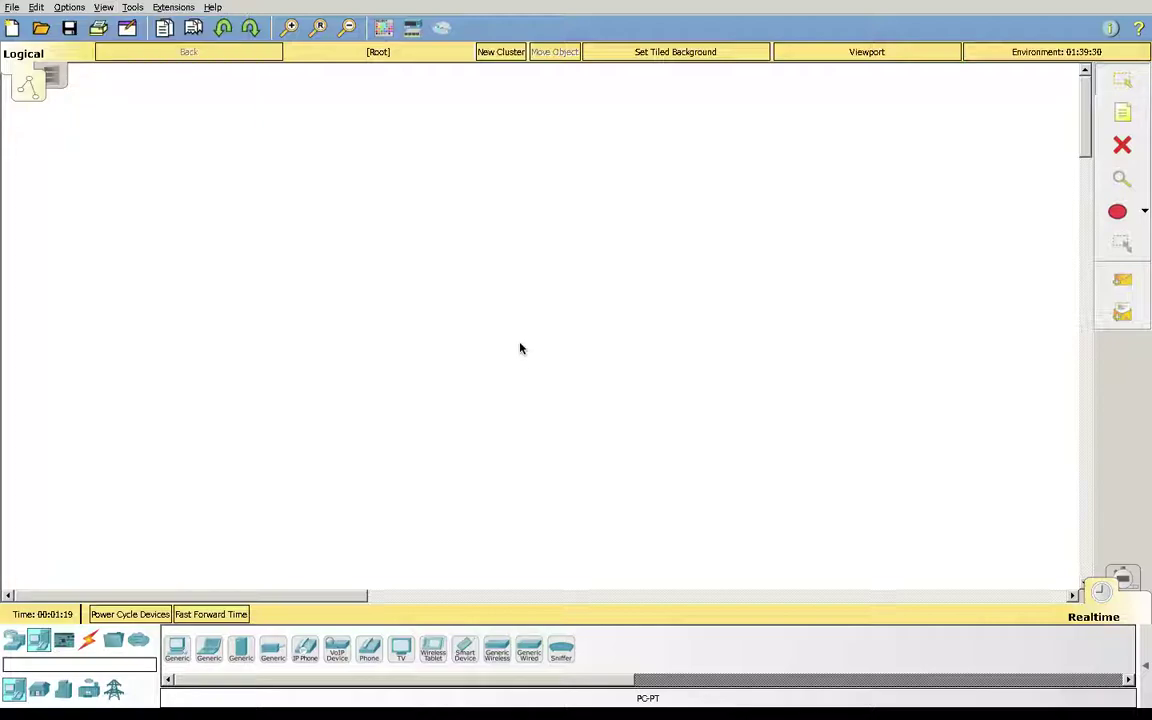
pyautogui.click(1100, 594)
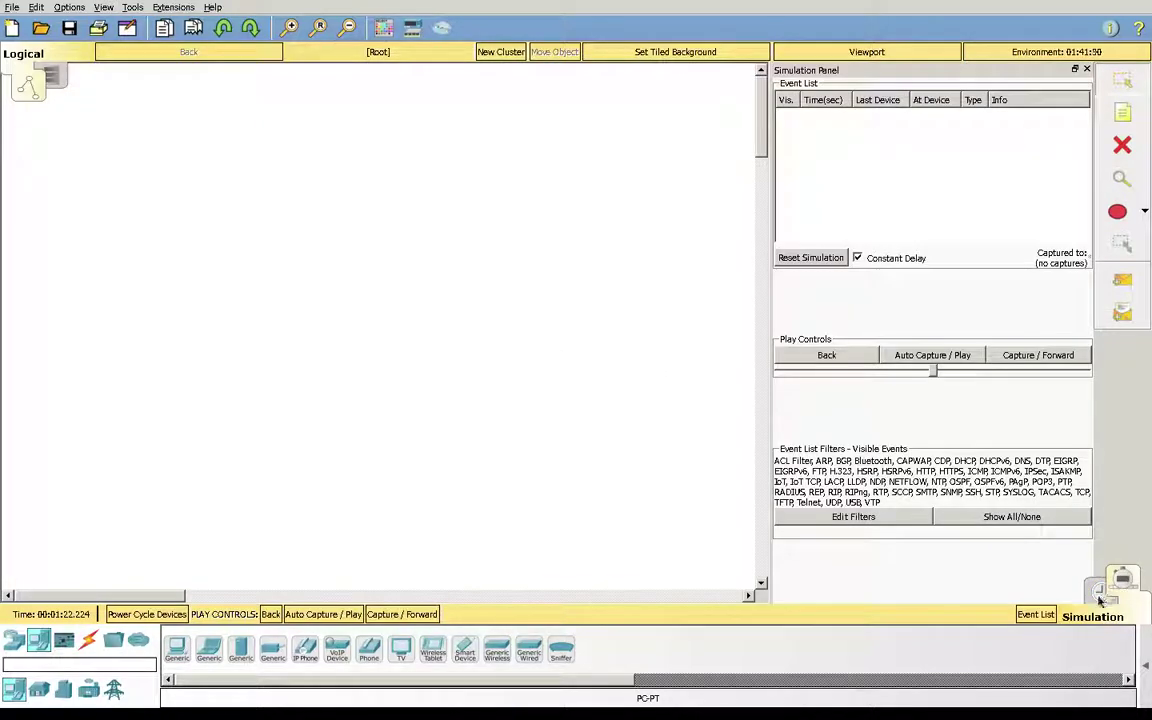
pyautogui.click(1100, 594)
pyautogui.click(133, 7)
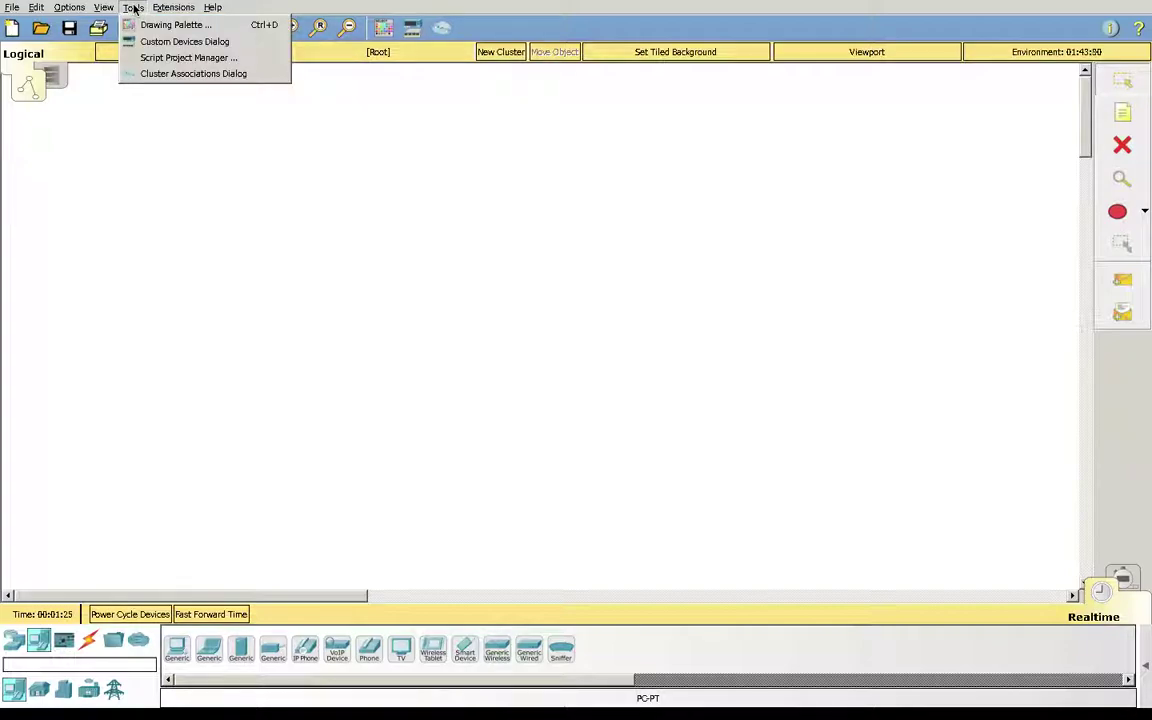
pyautogui.moveTo(170, 9)
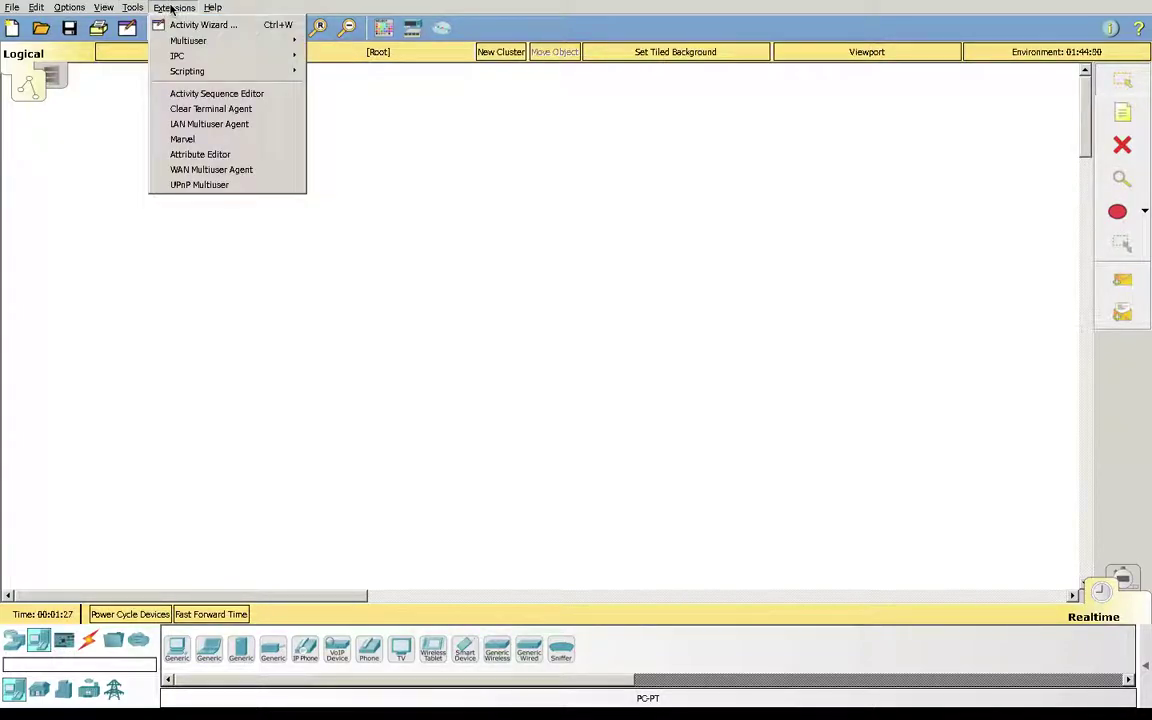
pyautogui.click(305, 337)
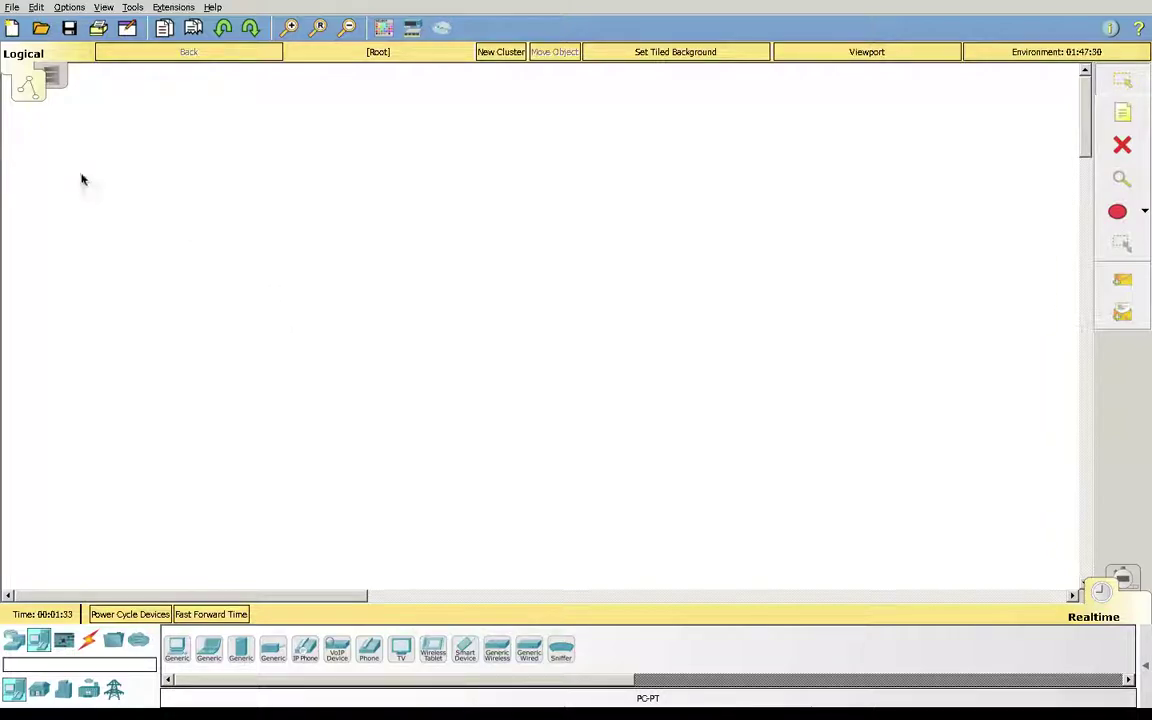
# View the Physical workspace with its intercity map and return to the Logical workspace
pyautogui.click(60, 72)
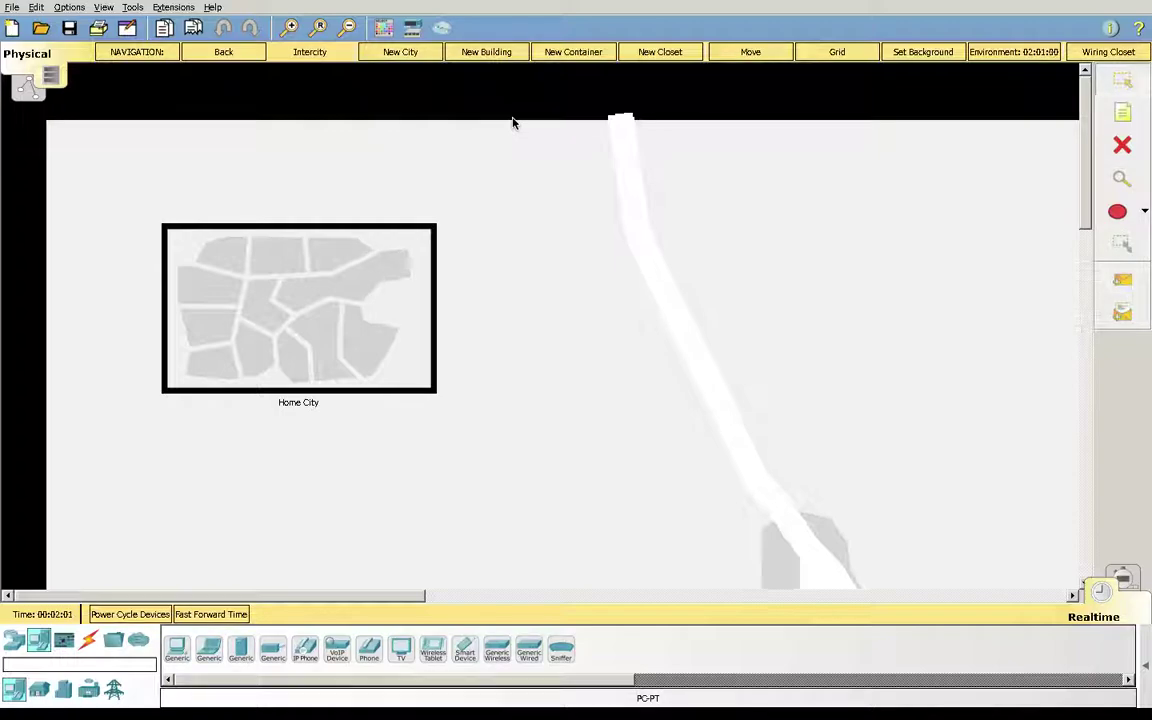
pyautogui.click(26, 88)
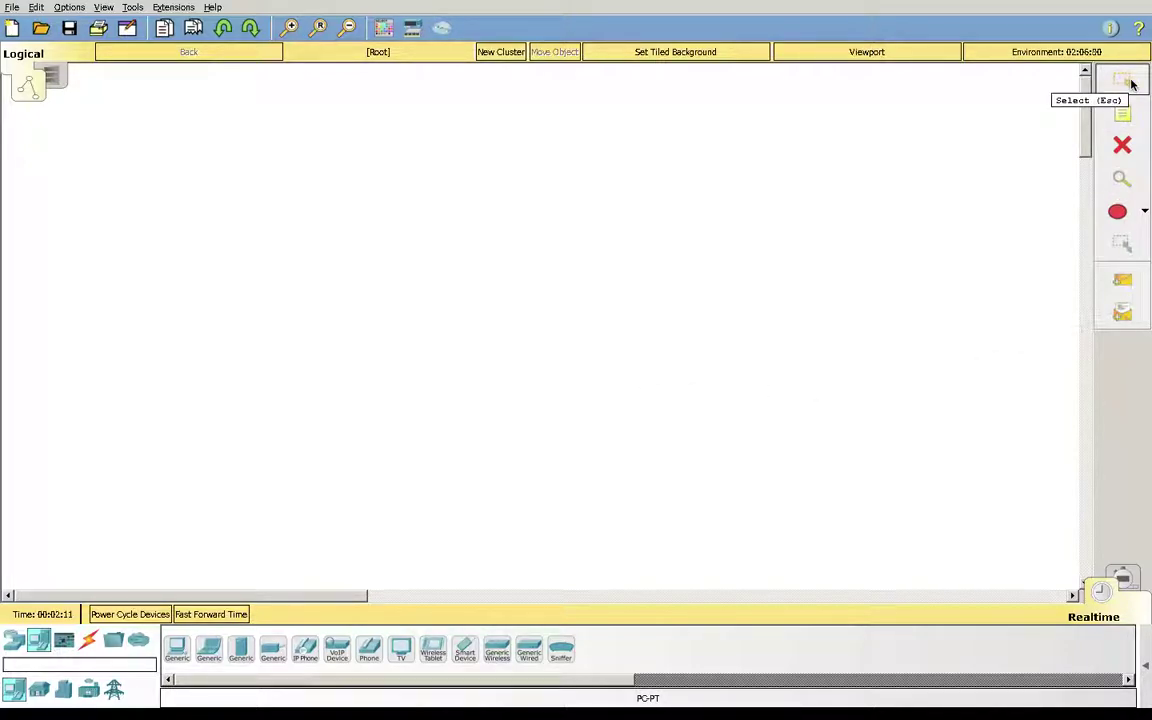
# Review the note, delete, shape-drawing and Add Complex PDU tools of the Logical workspace
pyautogui.click(1121, 113)
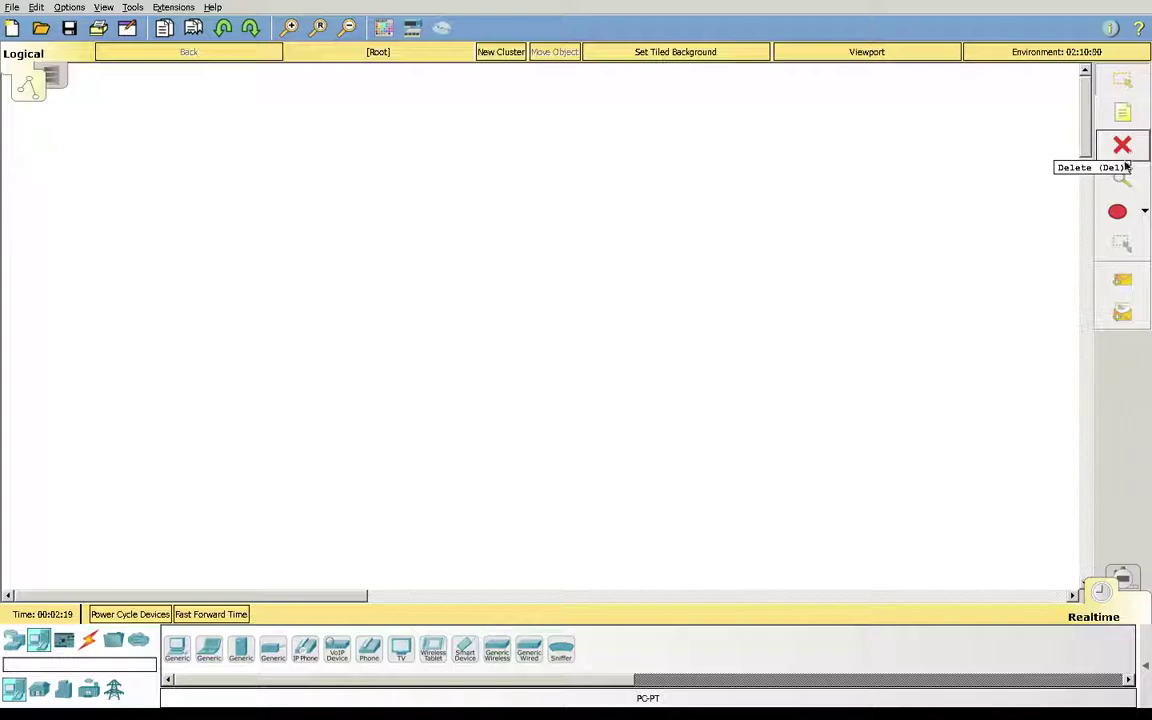
pyautogui.click(1145, 212)
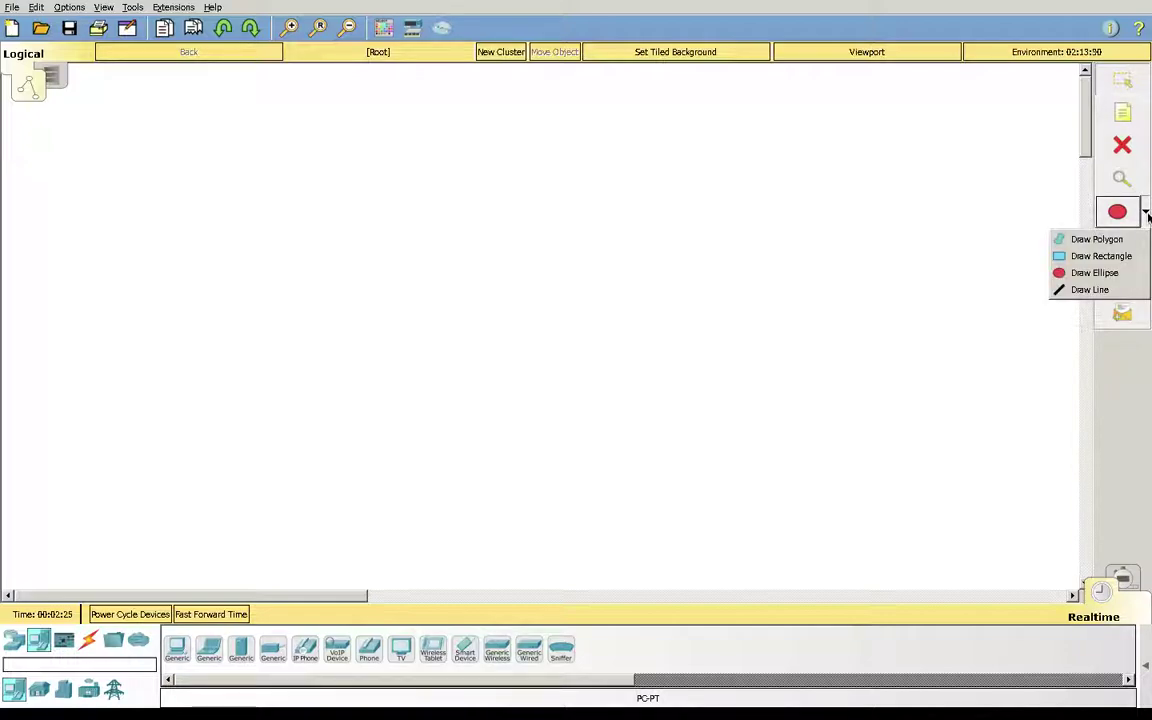
pyautogui.click(1145, 212)
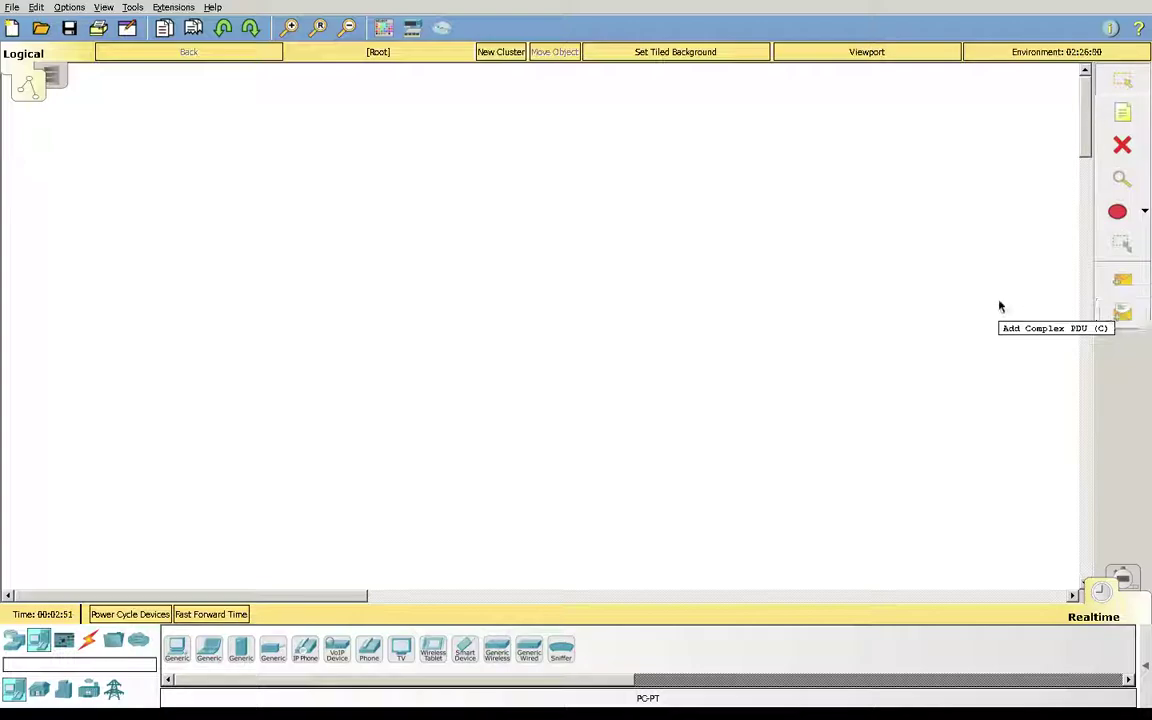
pyautogui.click(1121, 315)
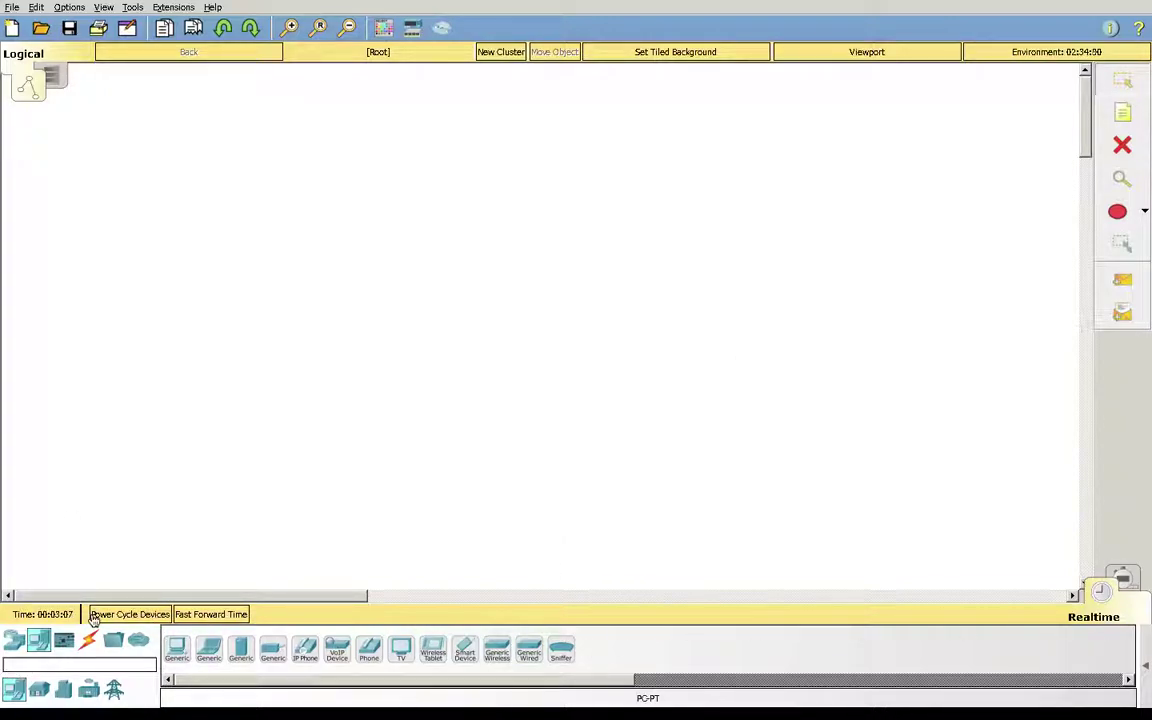
# Switch the empty network to Simulation mode to view its play controls, and switch back to Realtime mode
pyautogui.click(1125, 579)
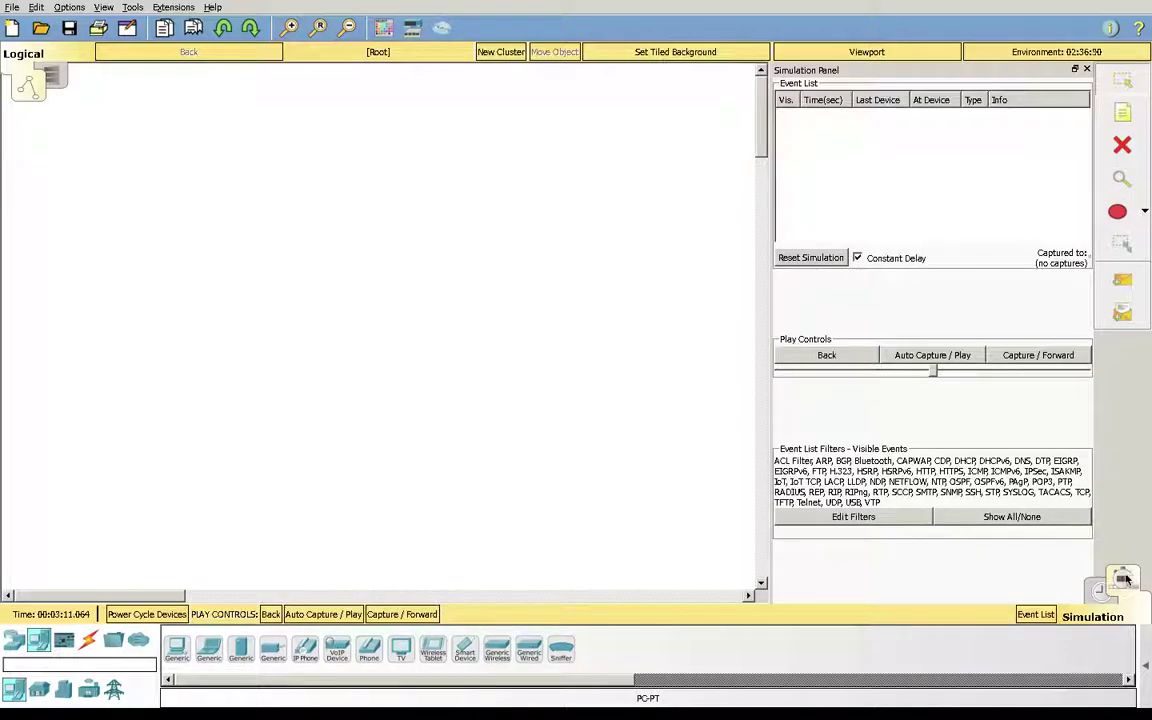
pyautogui.click(1124, 580)
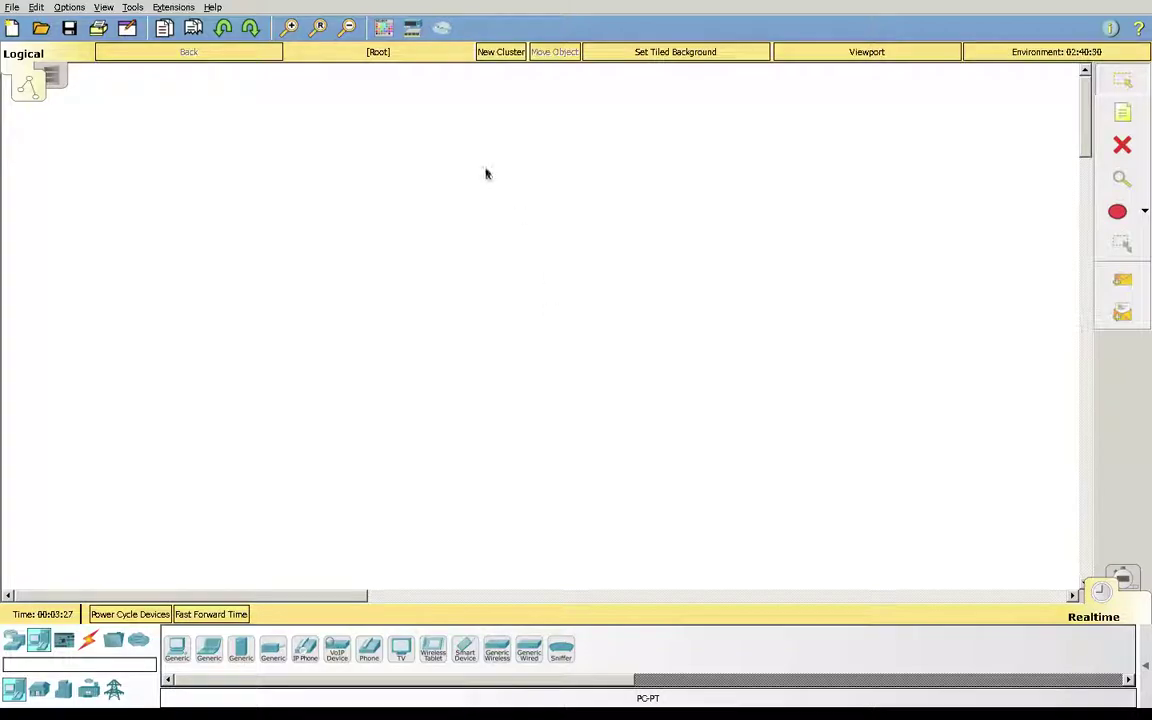
# Browse the network device categories: routers, switches, hubs, wireless devices, security and WAN emulation
pyautogui.click(14, 645)
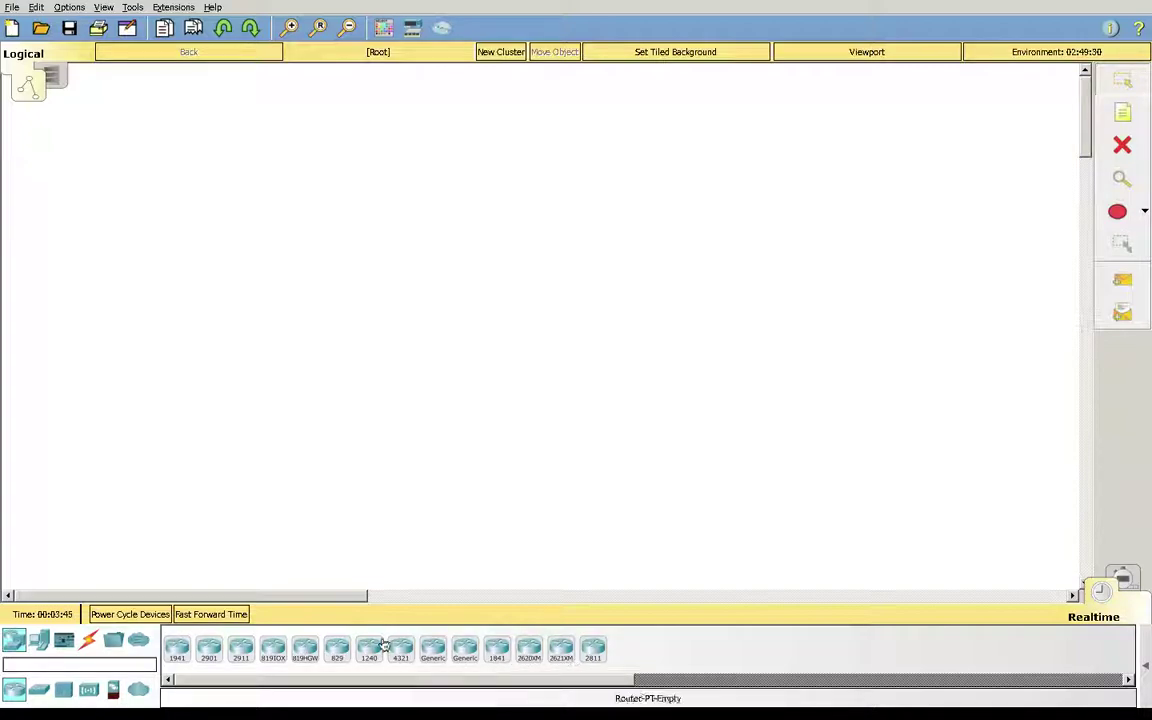
pyautogui.click(37, 693)
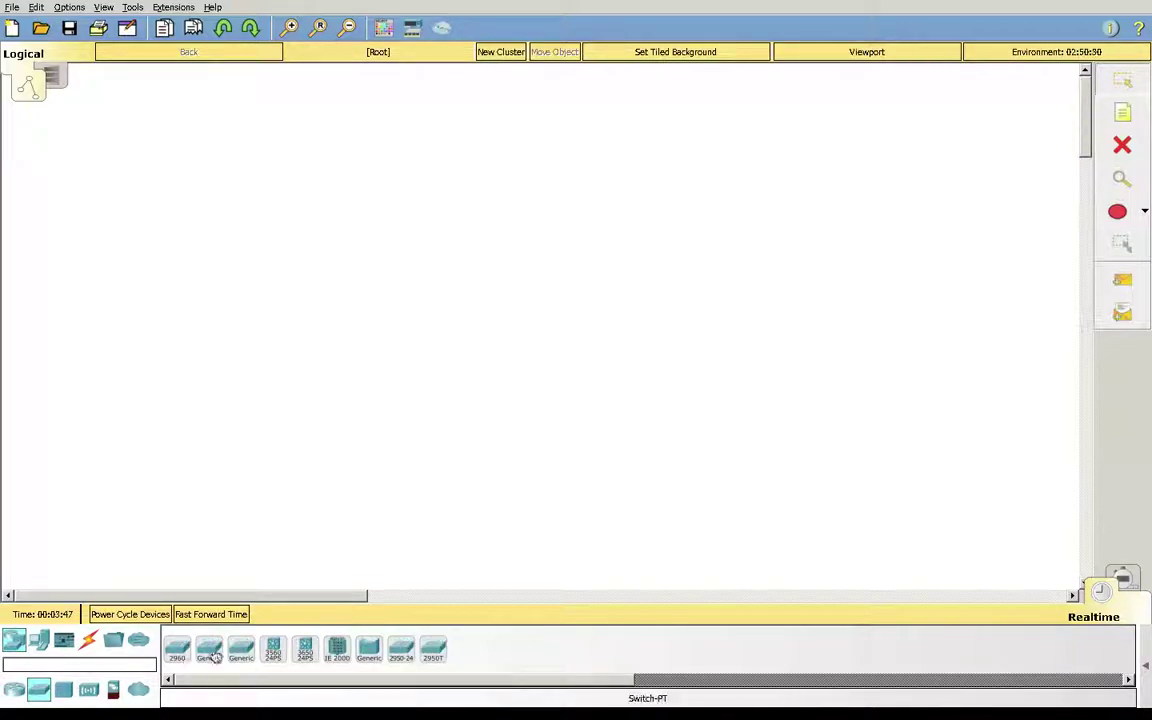
pyautogui.click(72, 690)
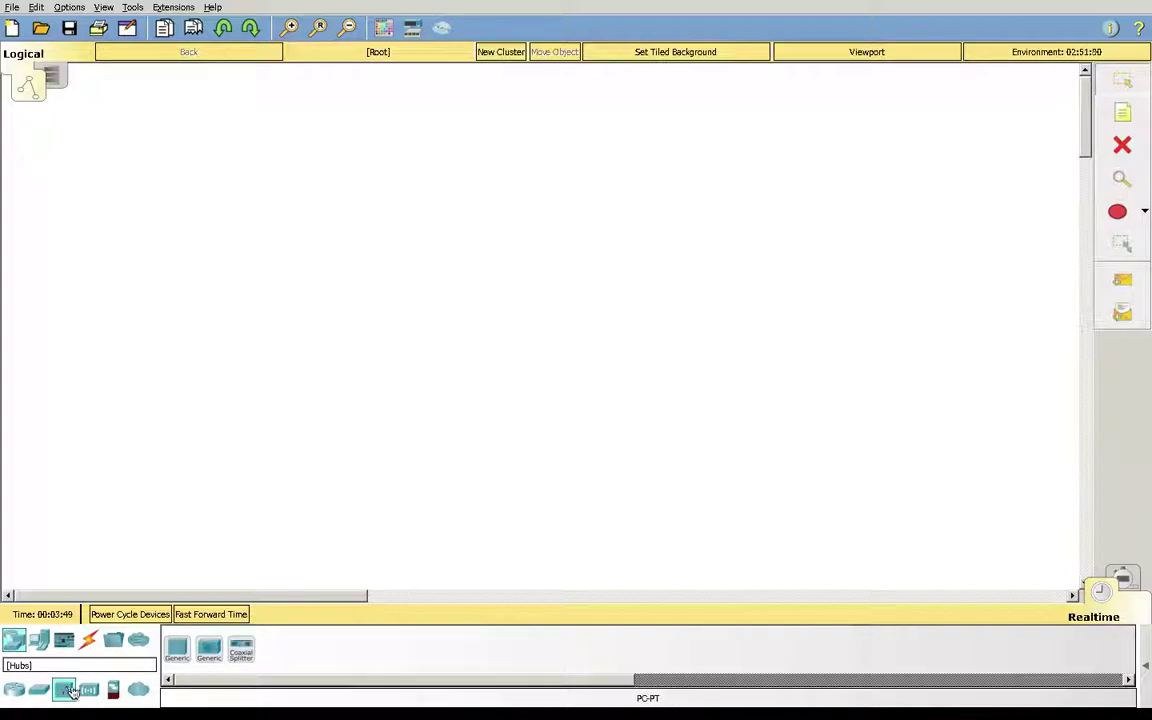
pyautogui.click(89, 691)
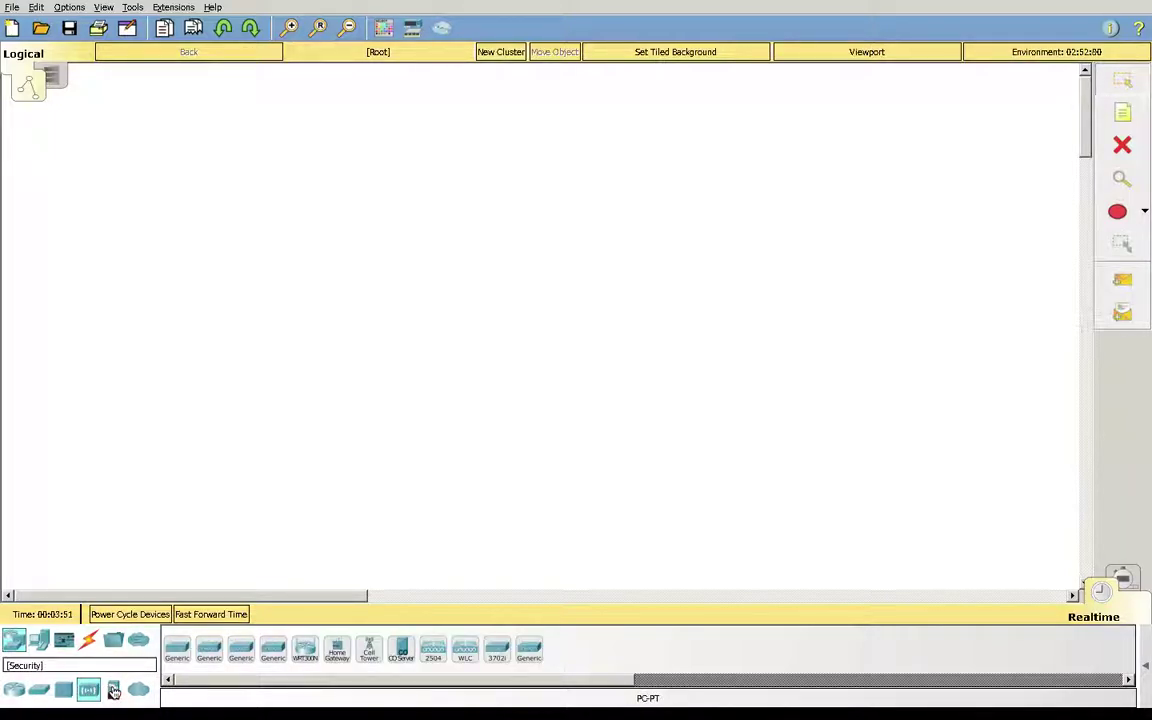
pyautogui.click(113, 690)
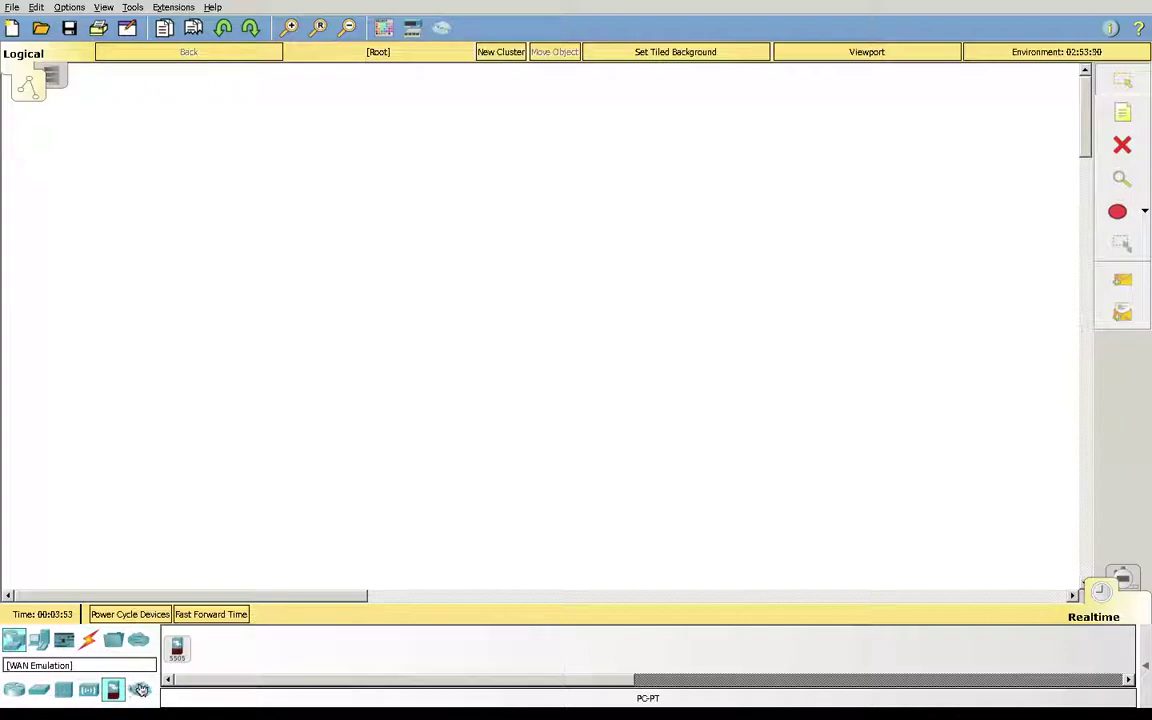
pyautogui.click(138, 689)
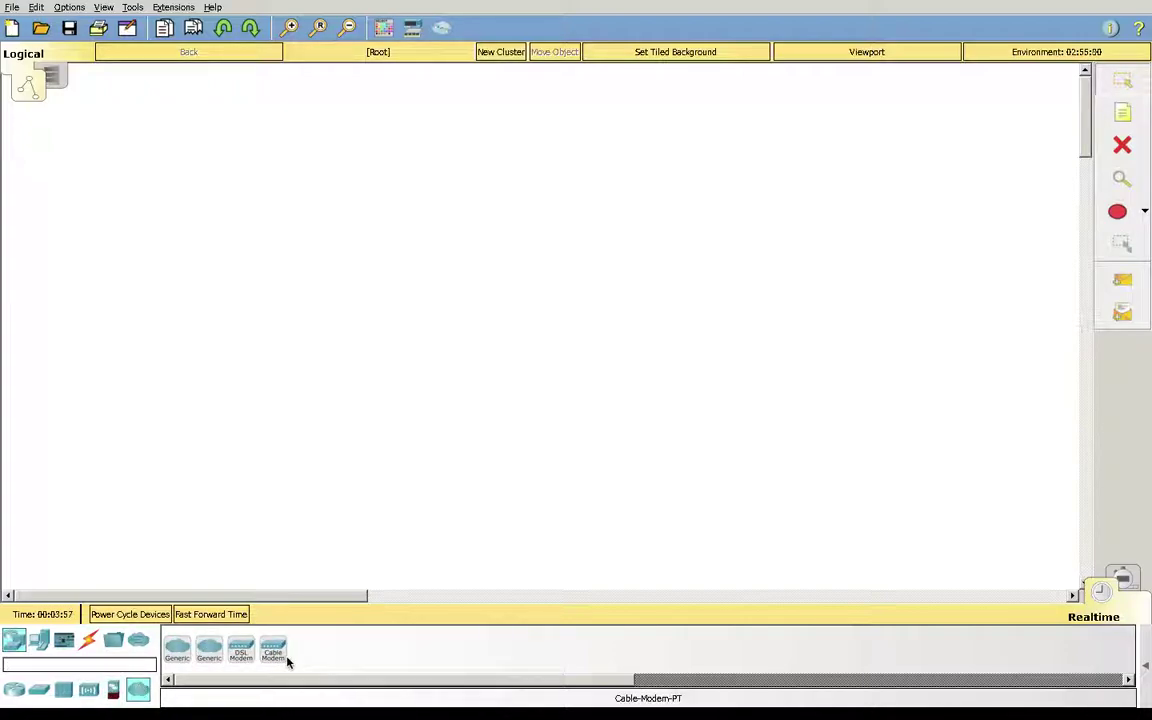
# Browse the end device categories, including home, Smart City, Industrial and Power Grid, and return to the network devices
pyautogui.click(40, 641)
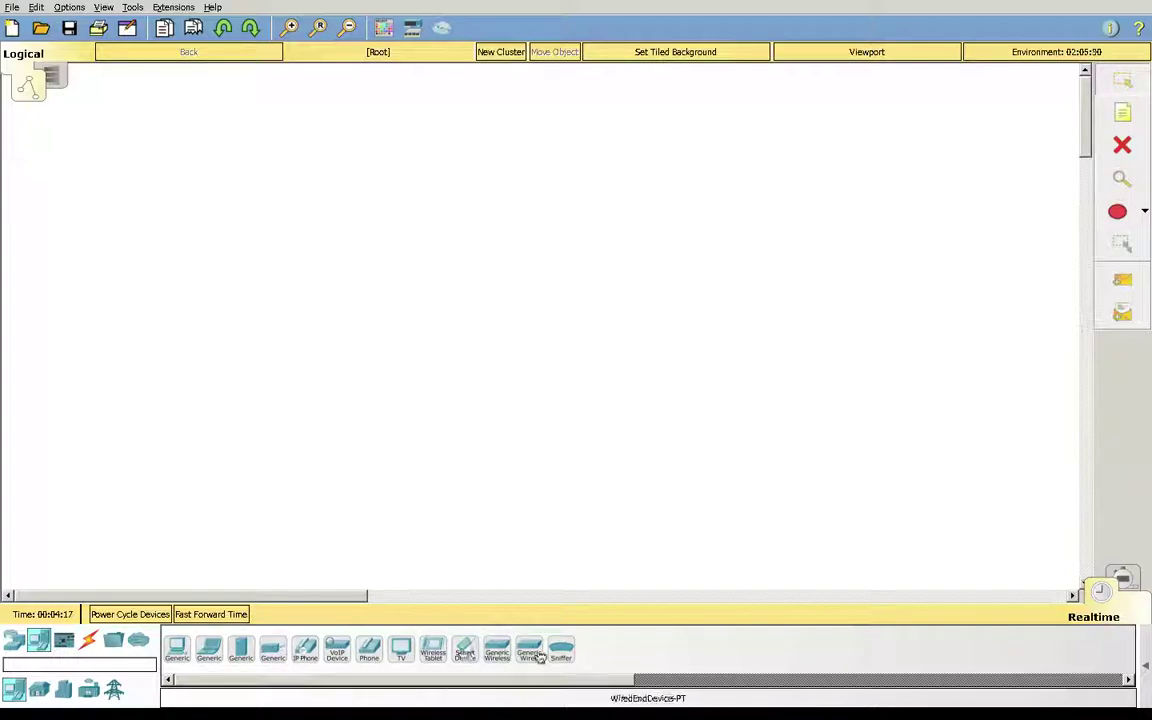
pyautogui.click(41, 691)
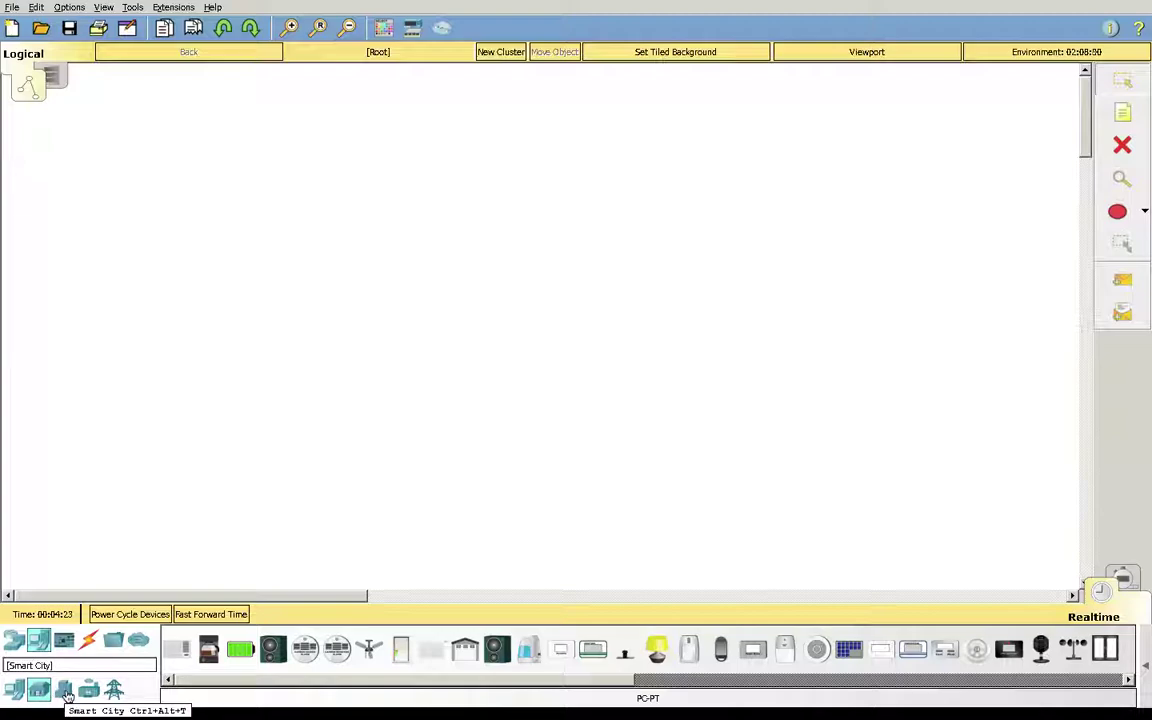
pyautogui.click(65, 692)
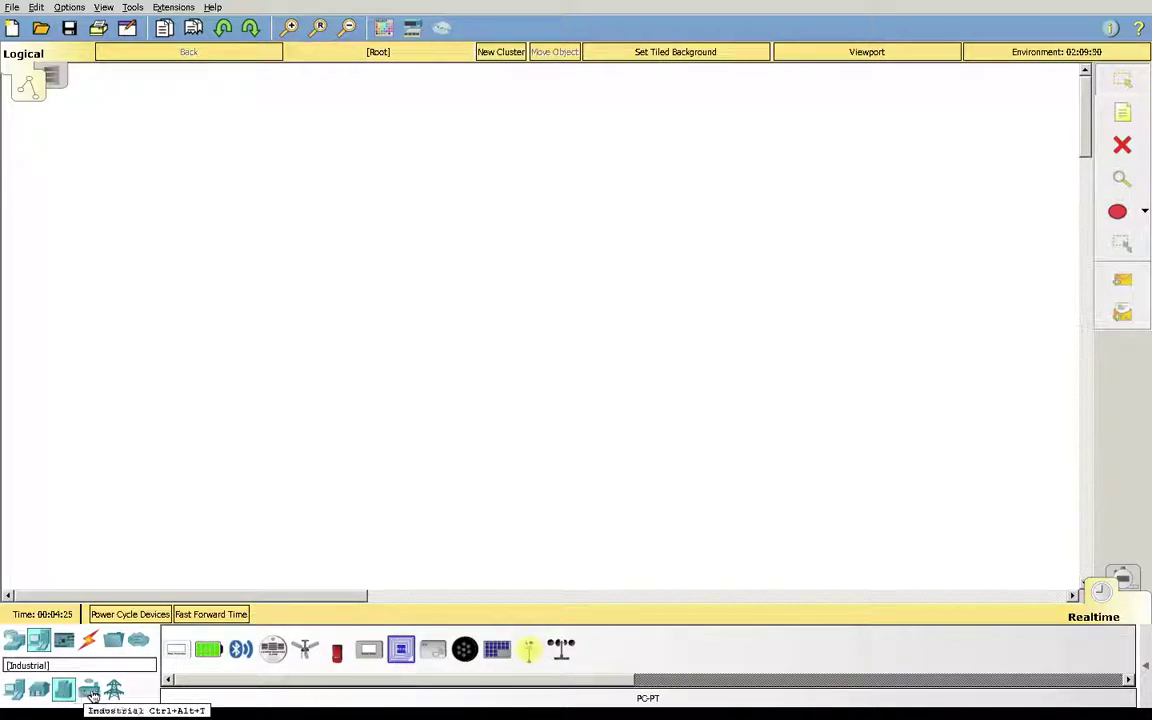
pyautogui.click(90, 691)
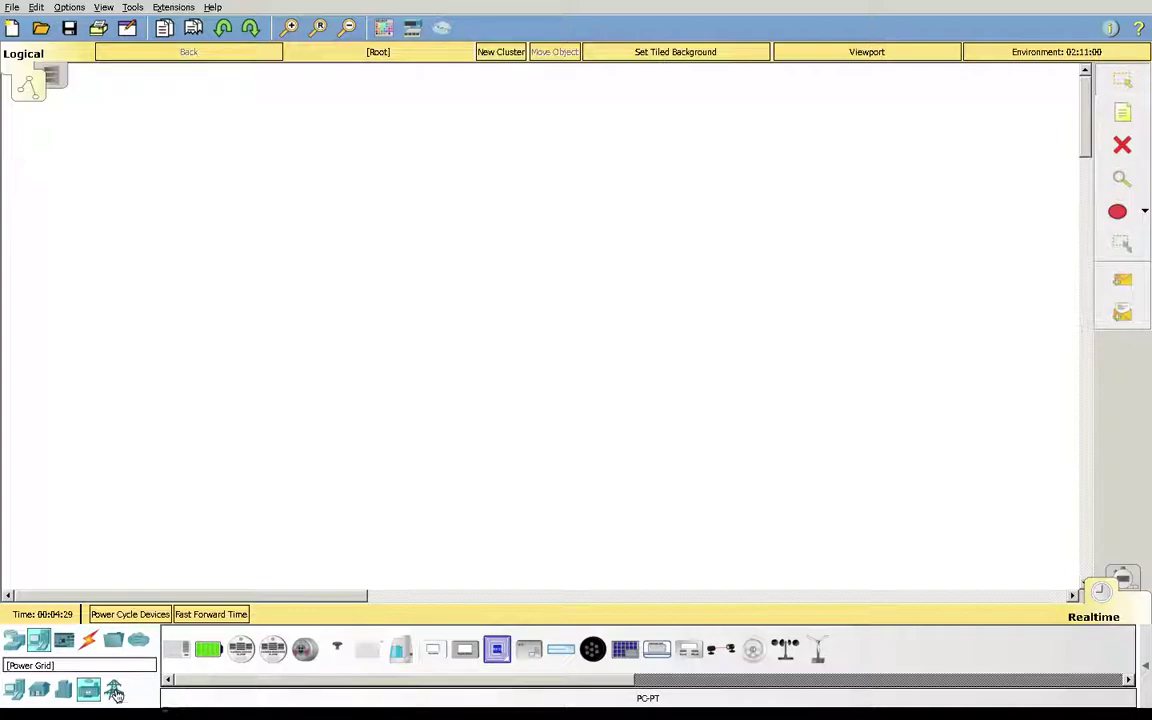
pyautogui.click(114, 690)
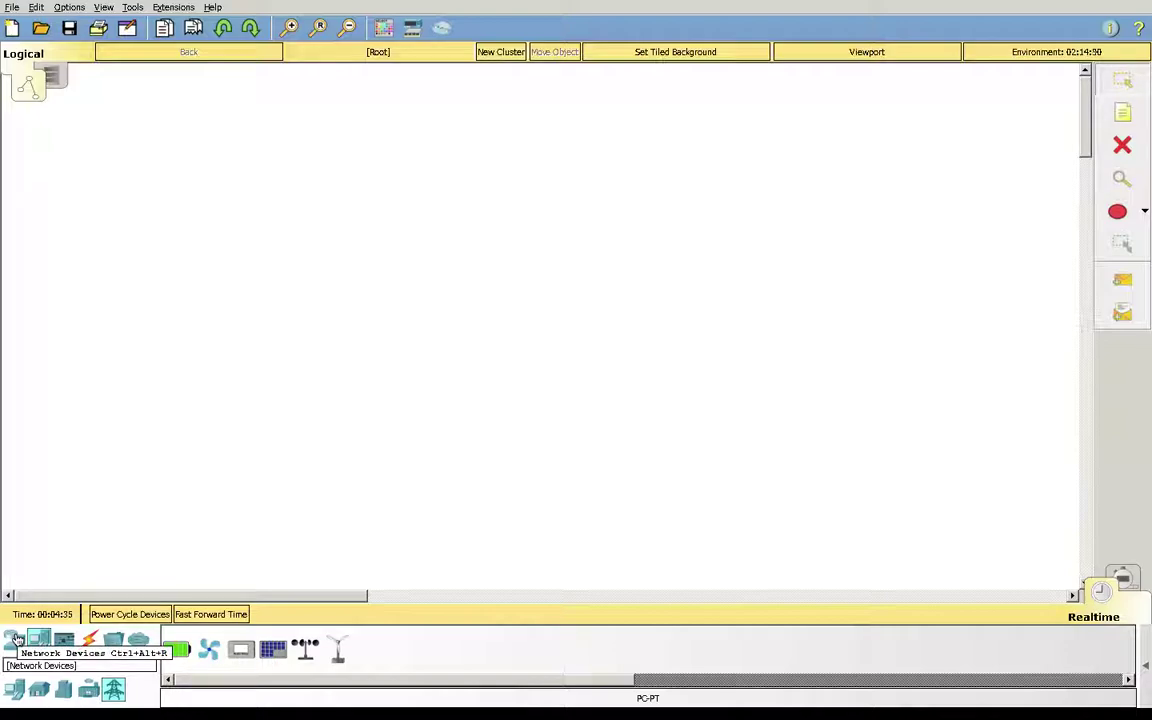
pyautogui.click(16, 640)
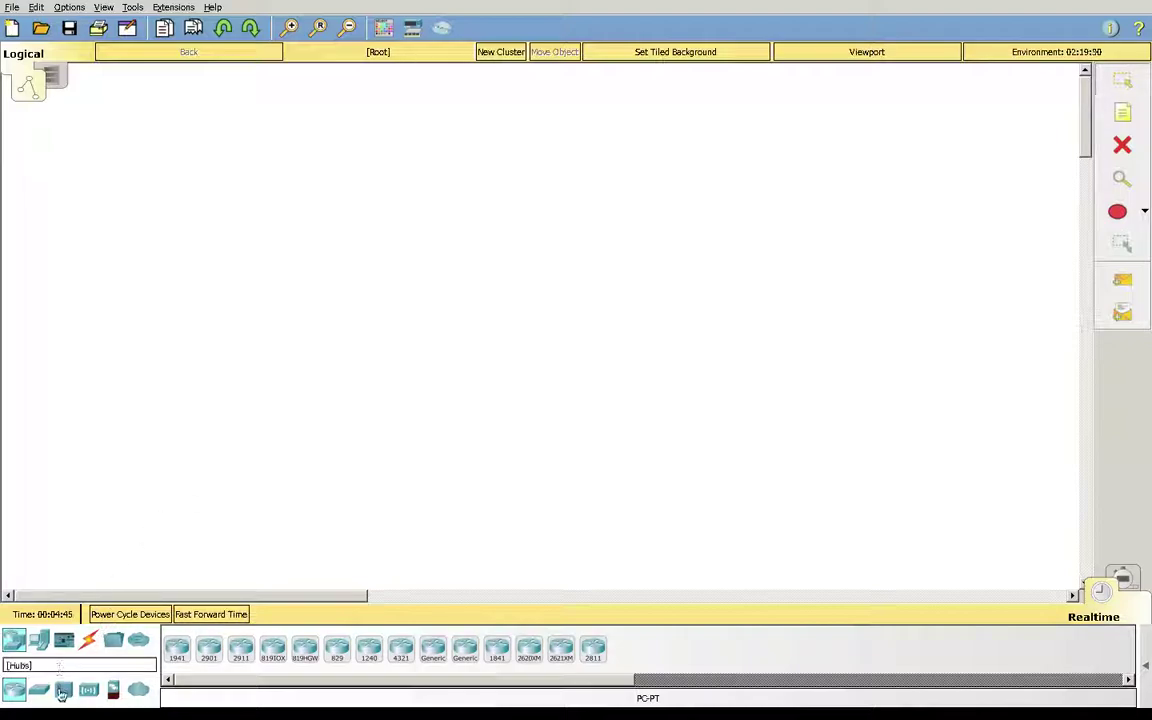
# Place two generic PCs side by side in the Logical workspace, leaving a gap between them
pyautogui.click(40, 641)
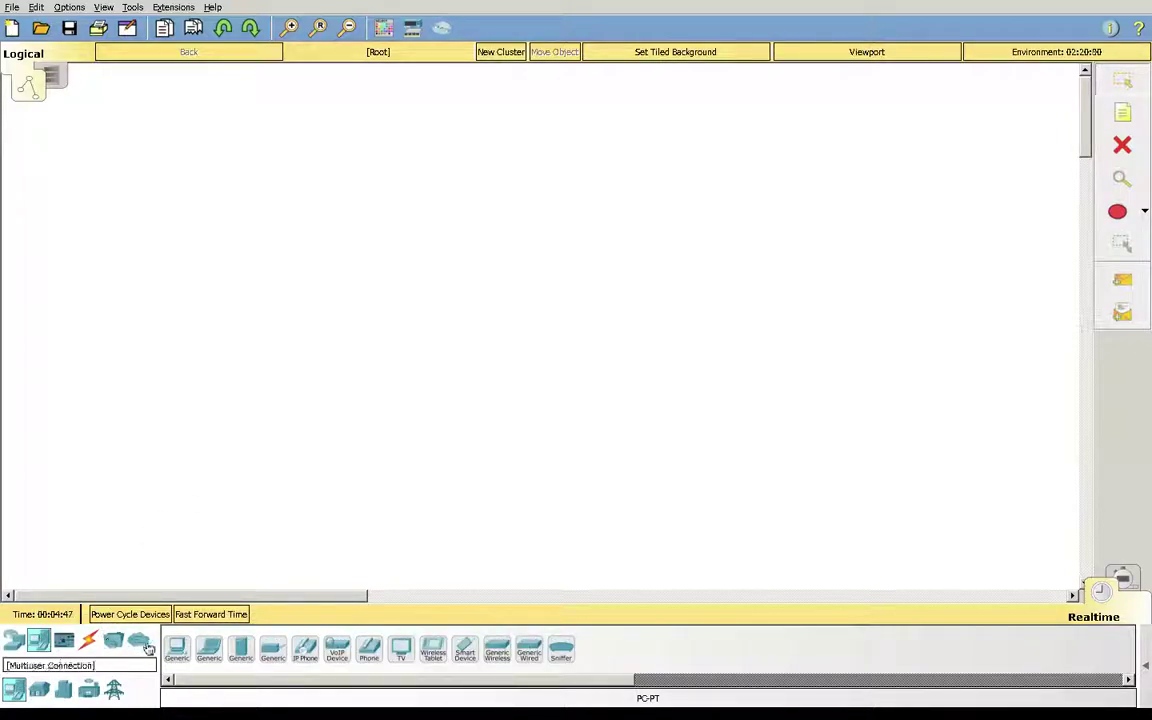
pyautogui.click(179, 652)
pyautogui.click(224, 386)
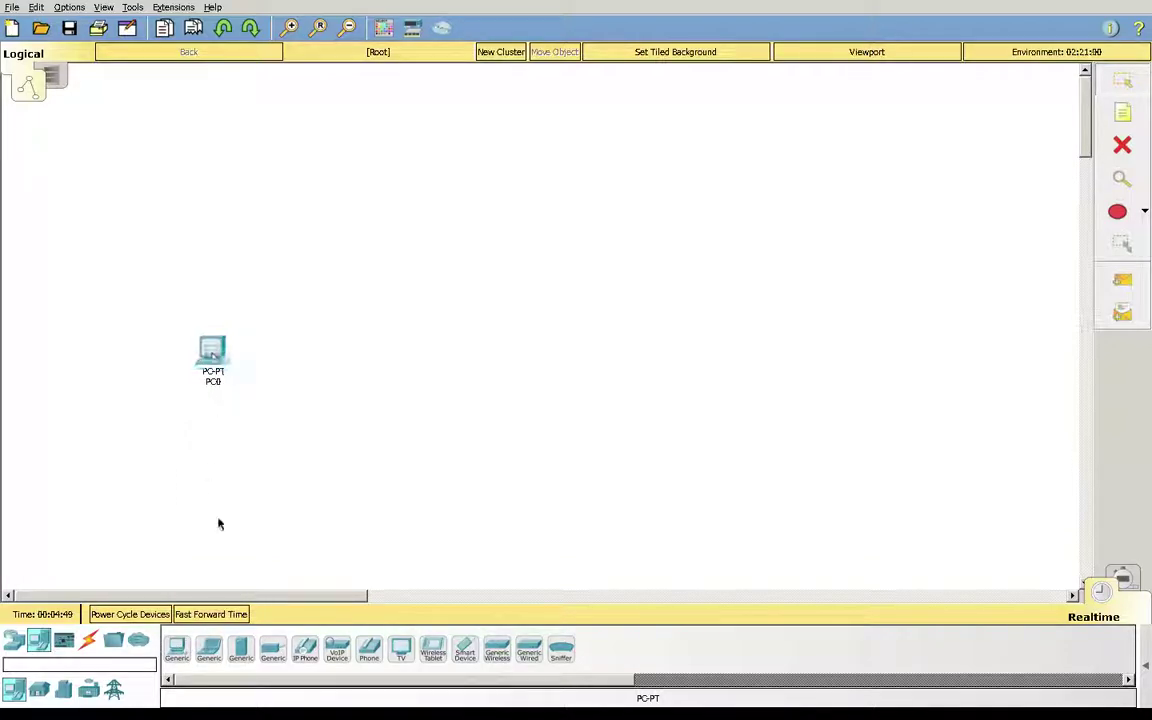
pyautogui.click(336, 332)
pyautogui.click(424, 352)
pyautogui.click(425, 355)
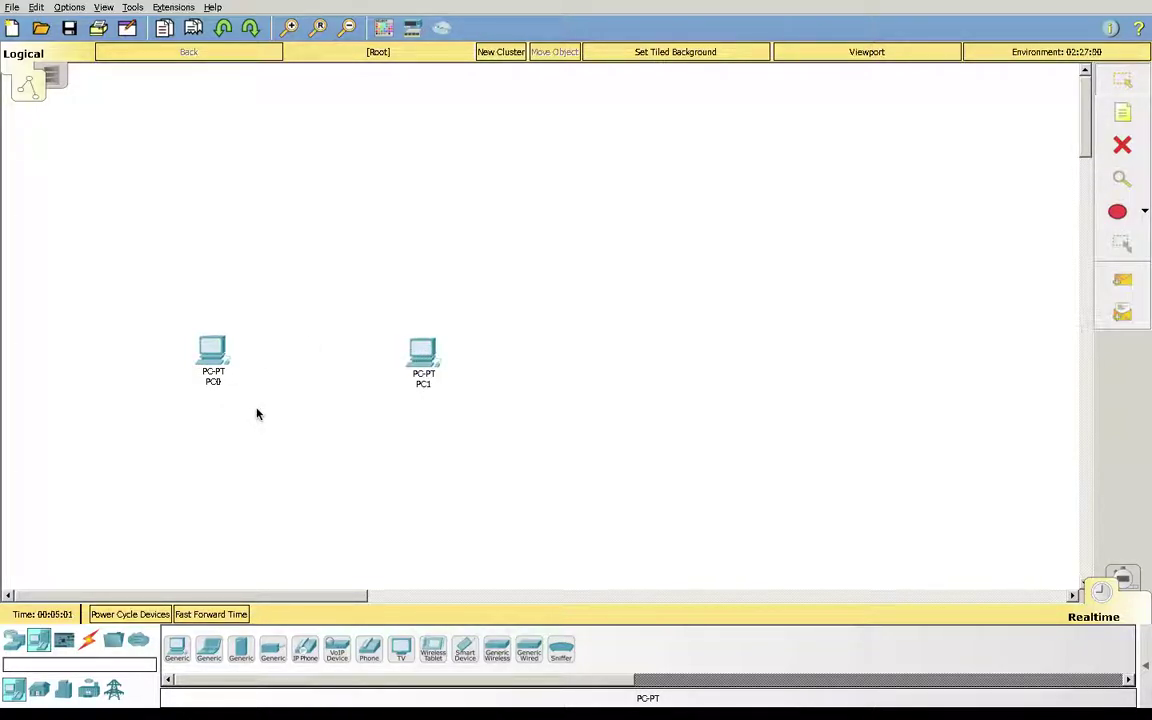
# Look through the available connection types, including the Copper Straight-Through cable
pyautogui.click(89, 643)
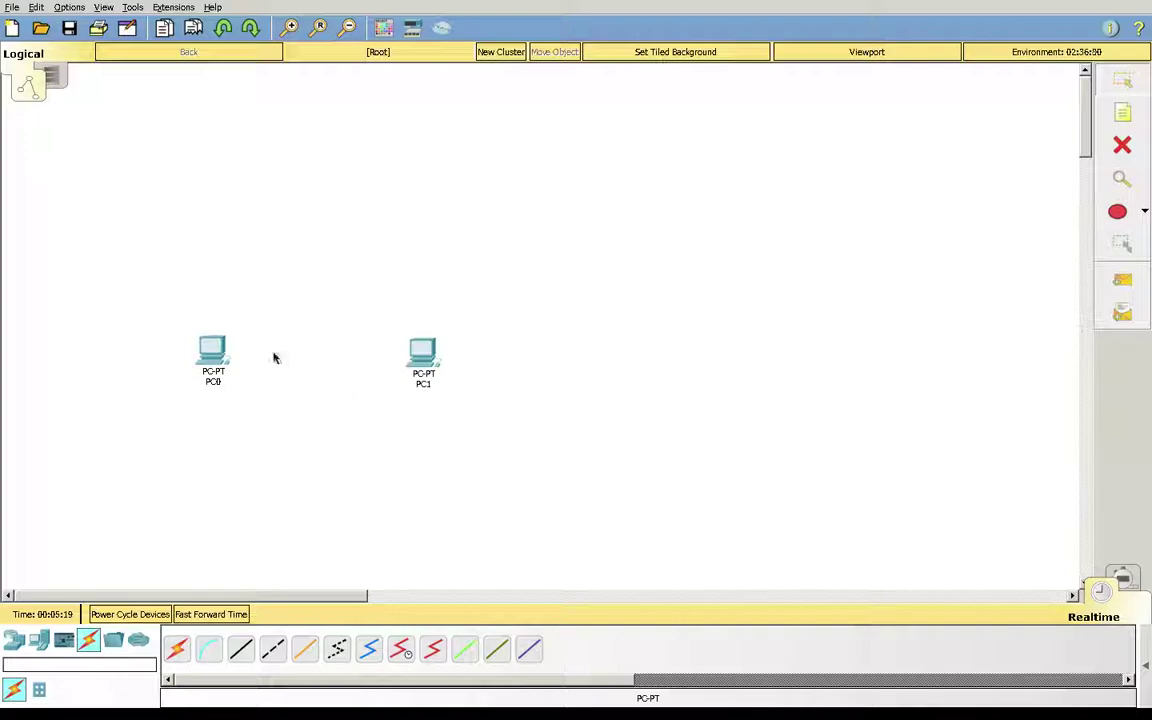
pyautogui.moveTo(221, 374)
pyautogui.click(240, 649)
# Place a generic hub between the two PCs
pyautogui.click(14, 641)
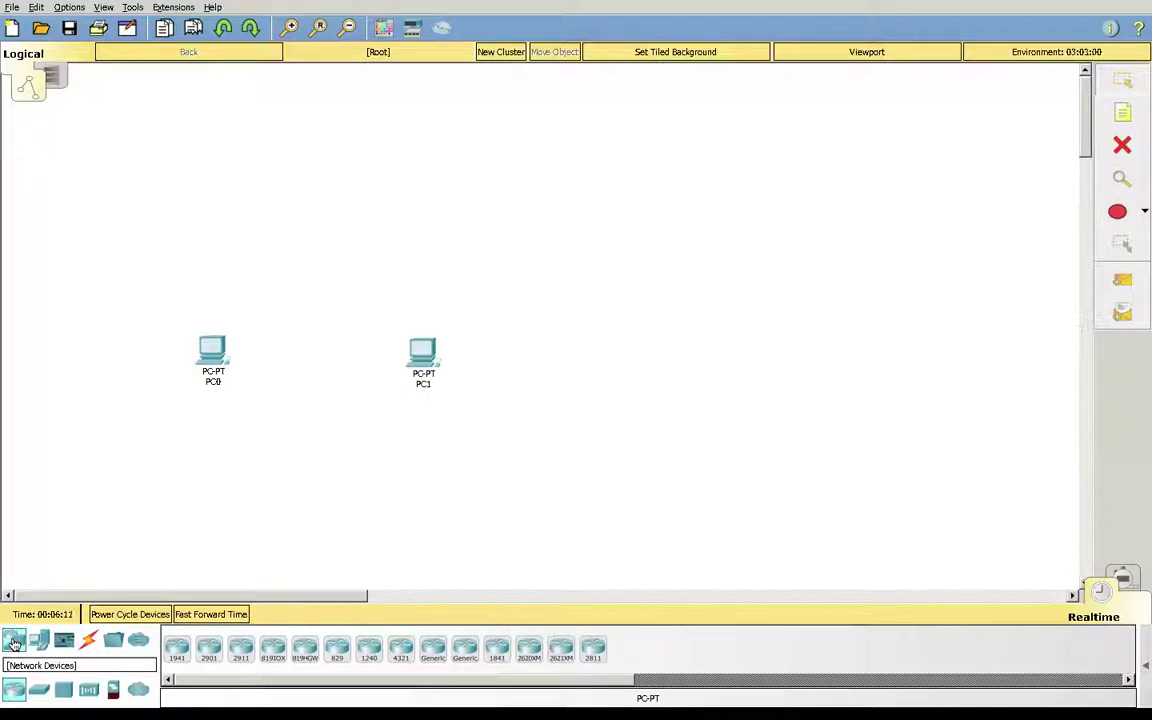
pyautogui.click(63, 689)
pyautogui.moveTo(177, 648); pyautogui.dragTo(310, 345)
# Connect PC0 to the hub using the automatically chosen connection type
pyautogui.click(88, 641)
pyautogui.click(176, 648)
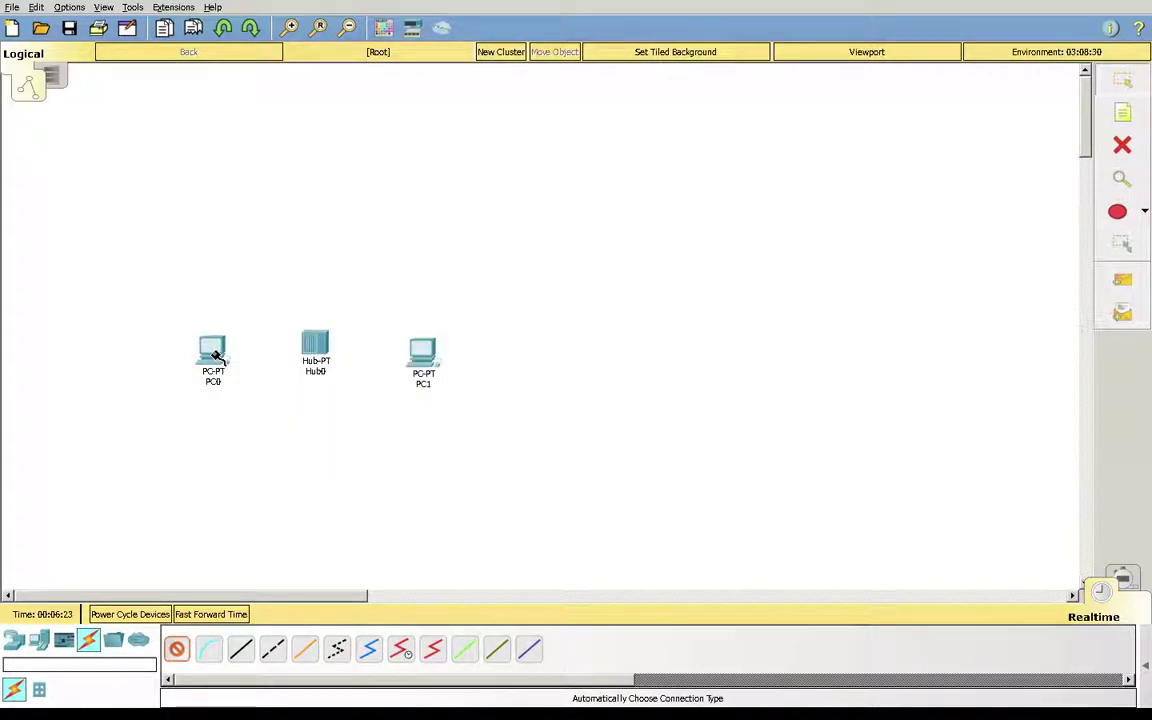
pyautogui.click(216, 356)
pyautogui.click(314, 340)
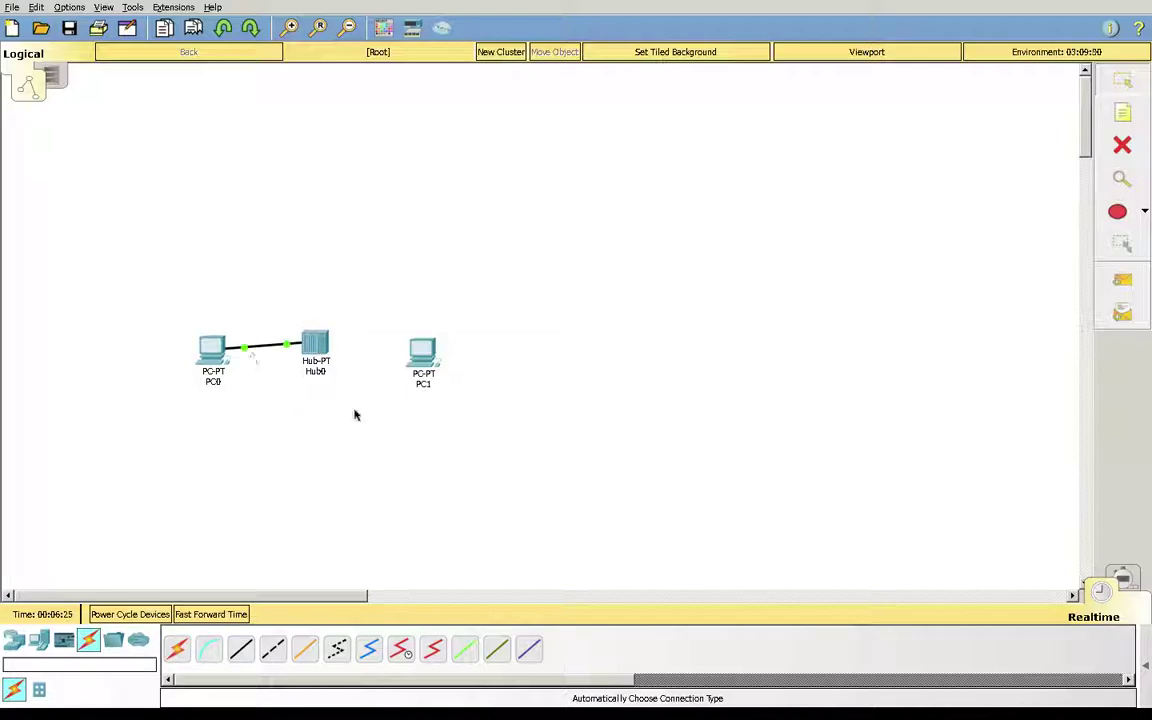
# Connect the hub's FastEthernet1 port to PC1's FastEthernet0 port with a Copper Straight-Through cable
pyautogui.click(242, 650)
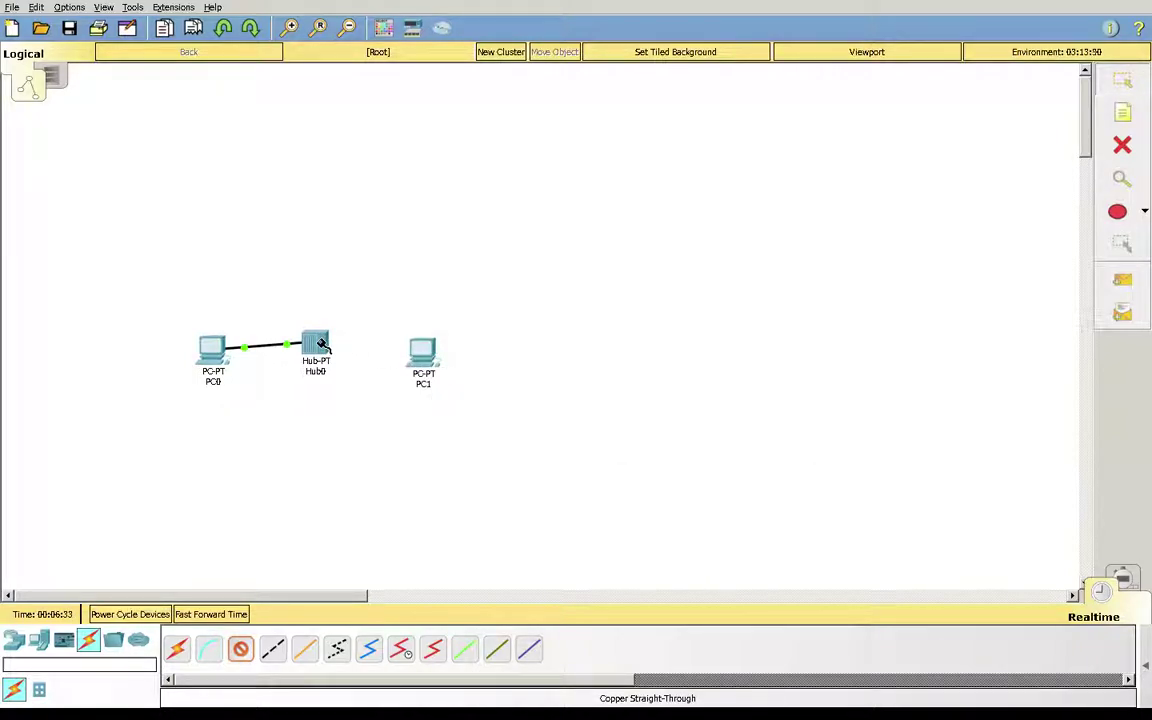
pyautogui.moveTo(322, 344)
pyautogui.click(318, 341)
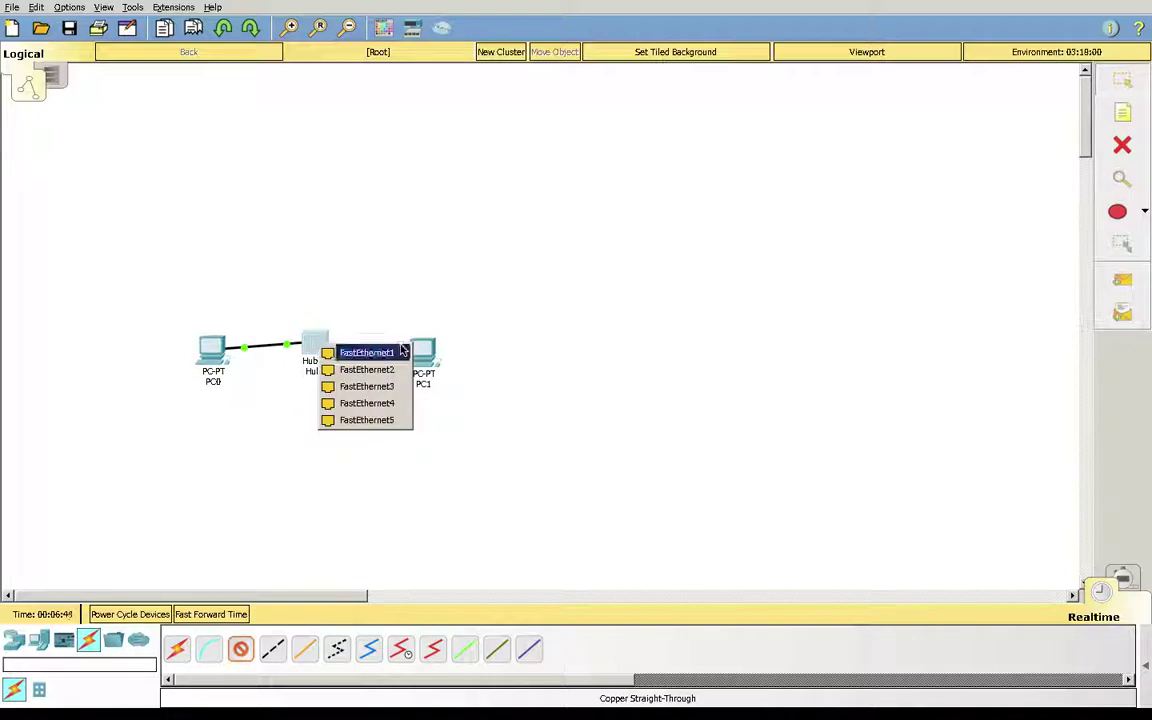
pyautogui.click(348, 310)
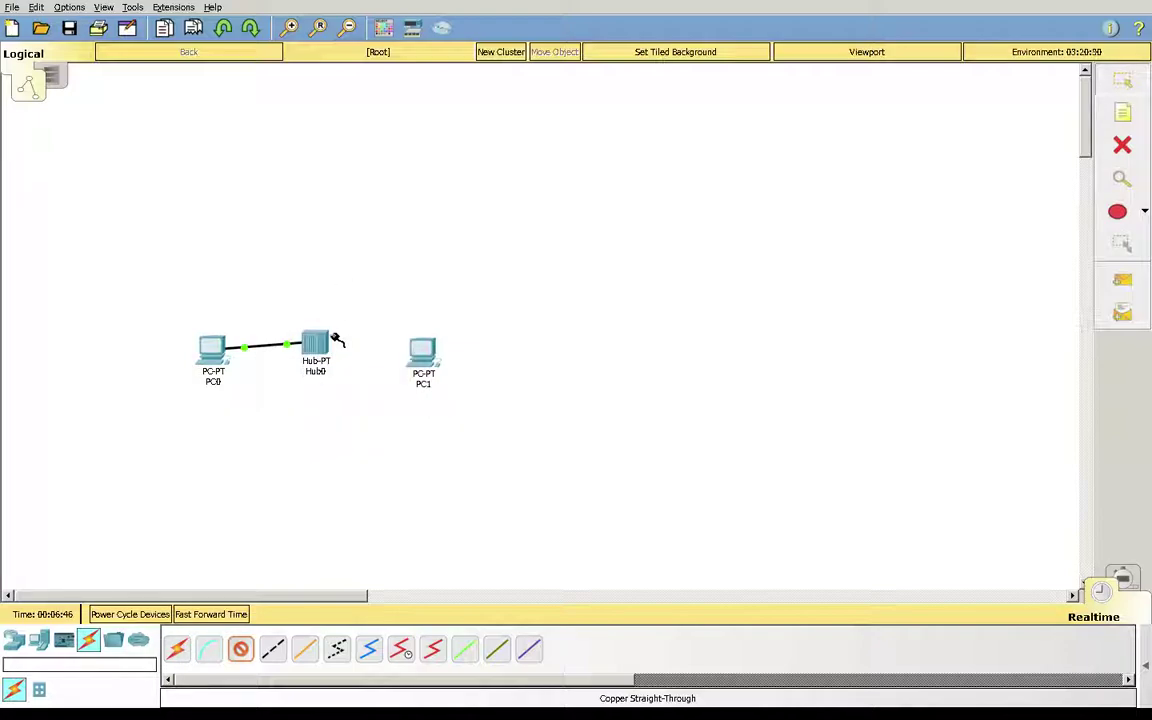
pyautogui.click(272, 650)
pyautogui.click(318, 341)
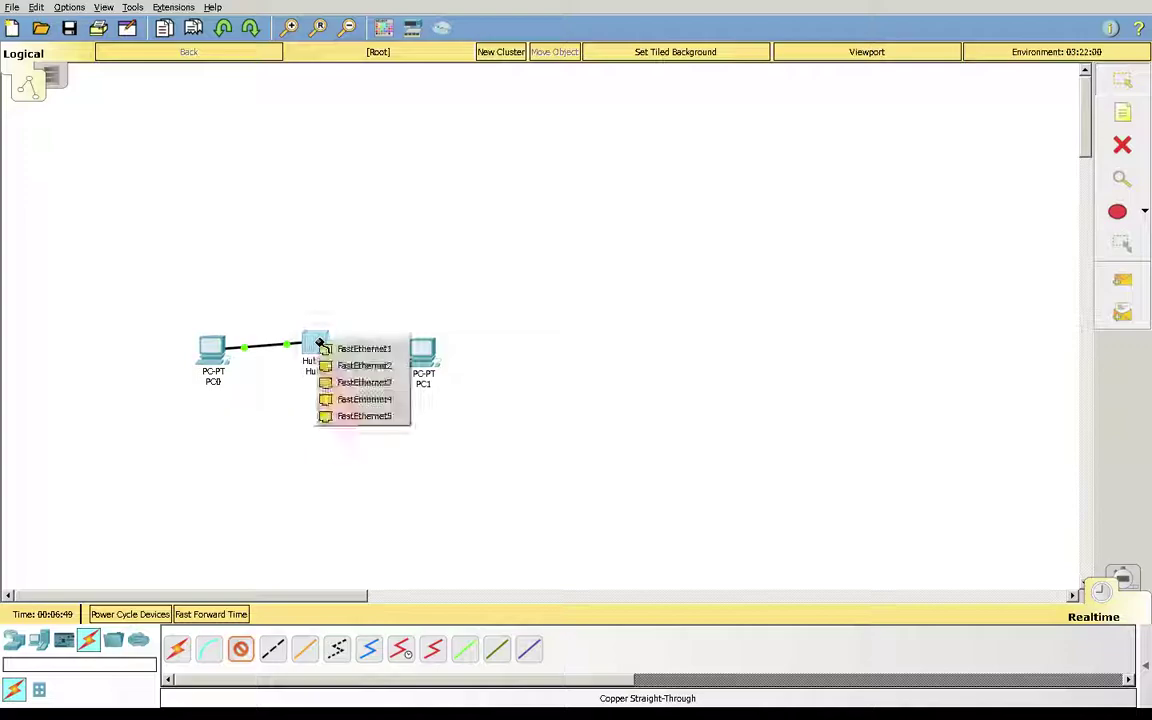
pyautogui.click(390, 350)
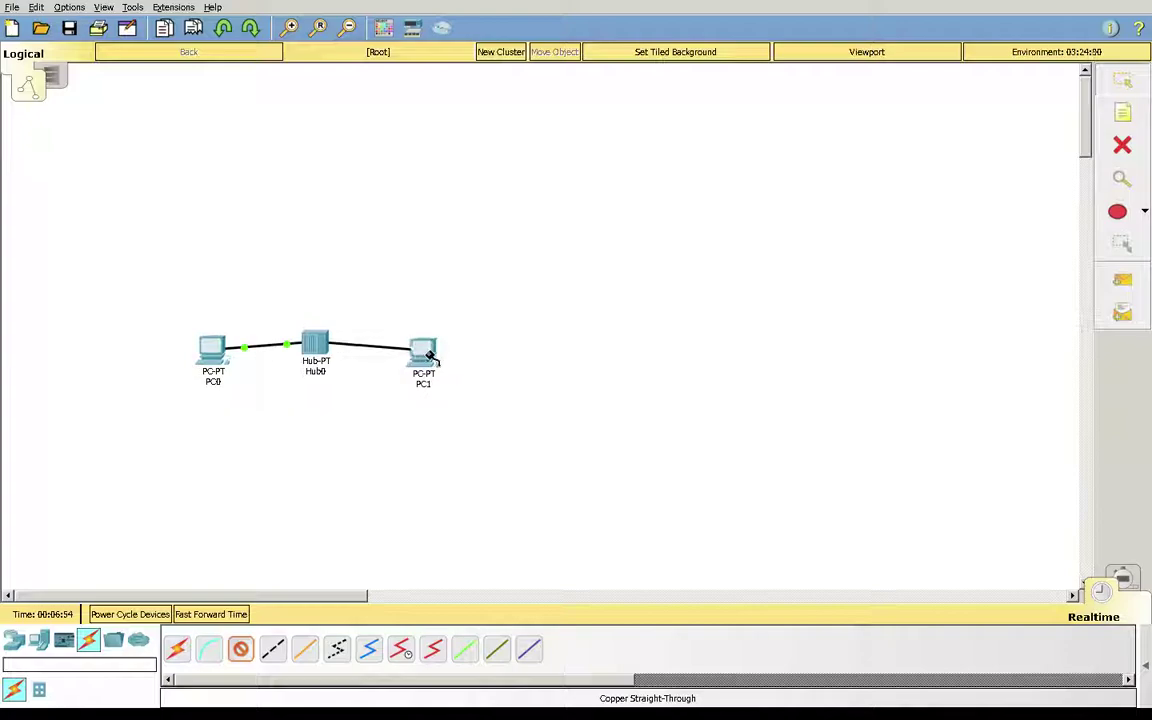
pyautogui.click(432, 355)
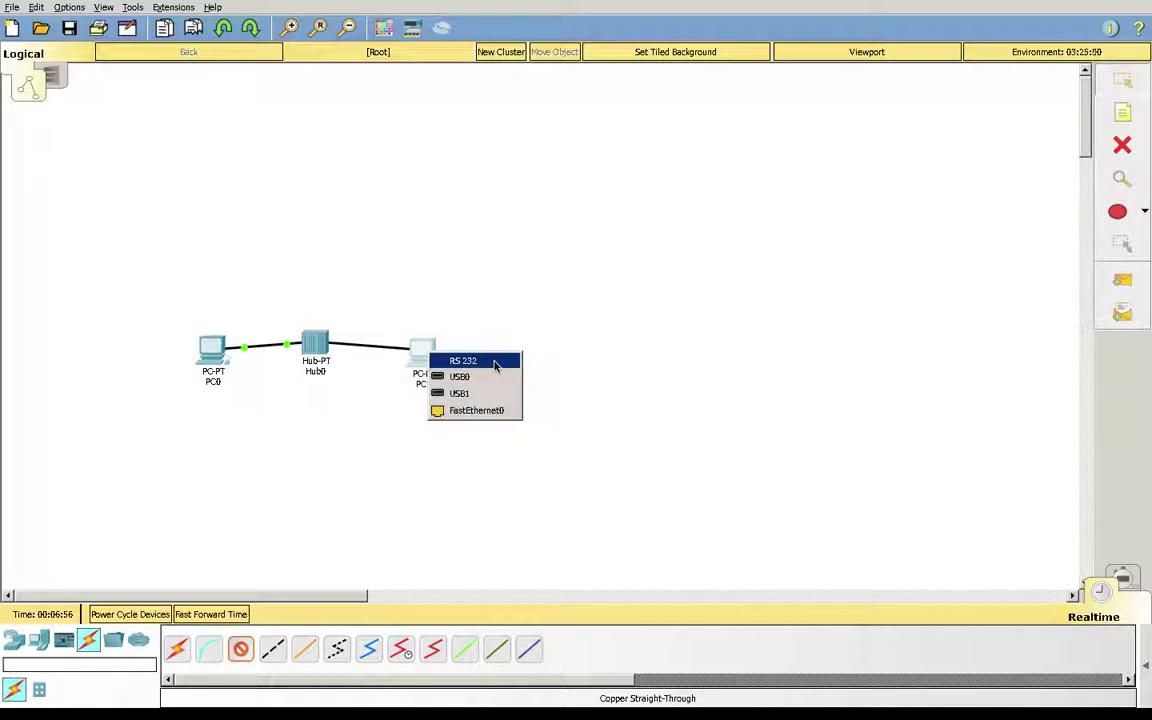
pyautogui.click(482, 410)
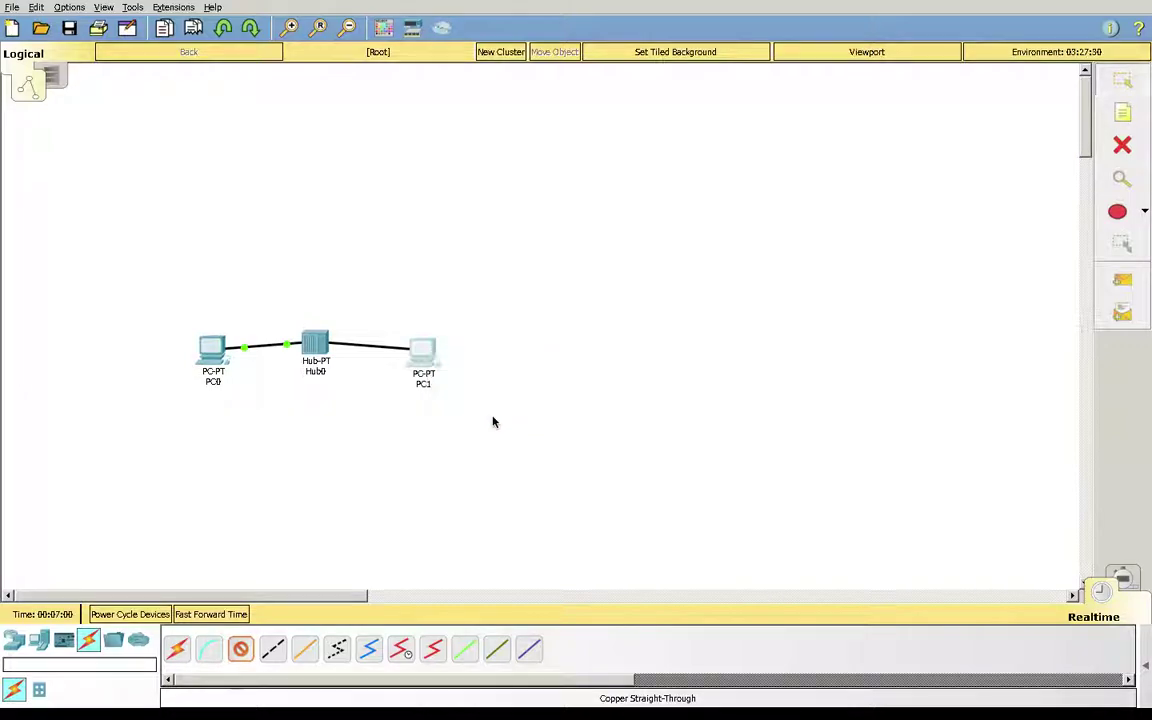
# Rearrange the network into a wide triangle, with the hub centred above PC0 and PC1
pyautogui.moveTo(430, 355); pyautogui.dragTo(530, 392)
pyautogui.moveTo(315, 343); pyautogui.dragTo(375, 337)
pyautogui.moveTo(203, 366); pyautogui.dragTo(227, 381)
pyautogui.click(202, 423)
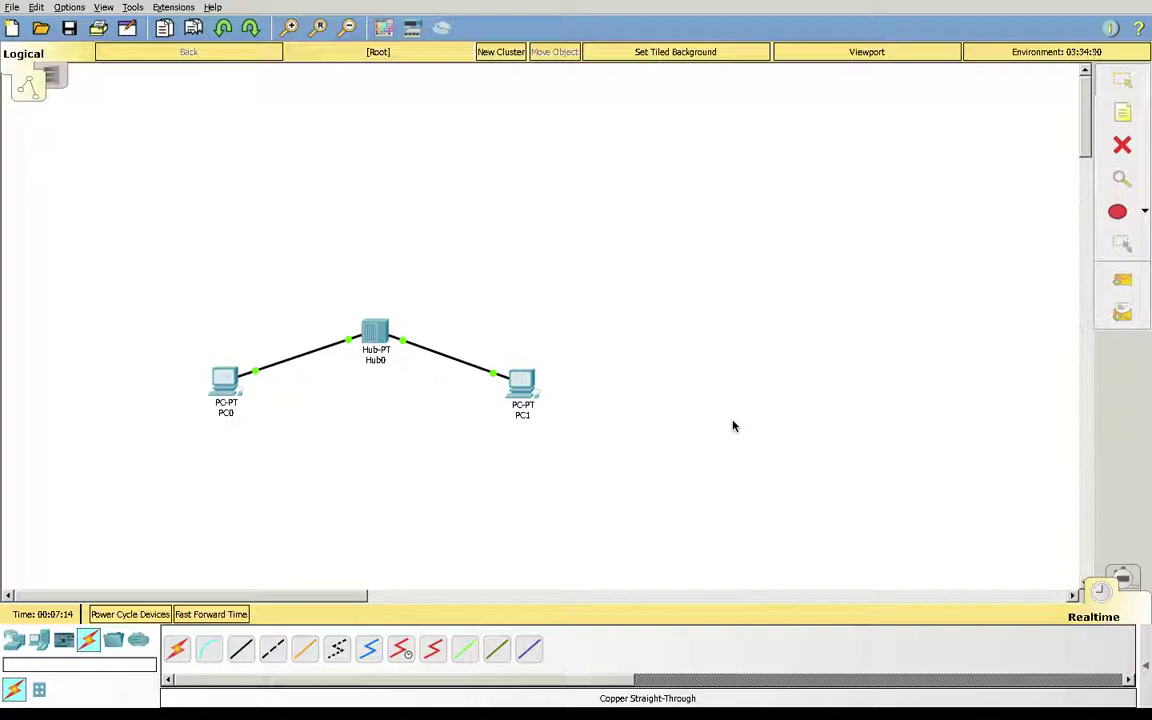
# Switch the network to Simulation mode and review the IPv4, IPv6 and Misc event filters
pyautogui.click(1124, 584)
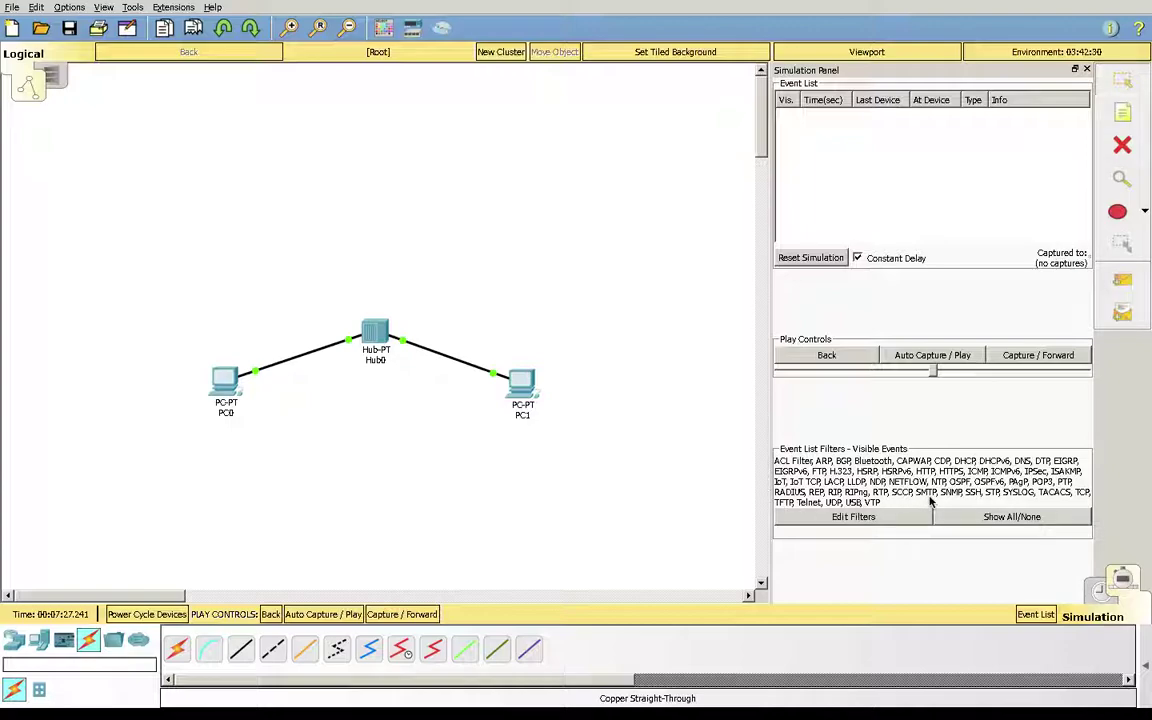
pyautogui.click(869, 517)
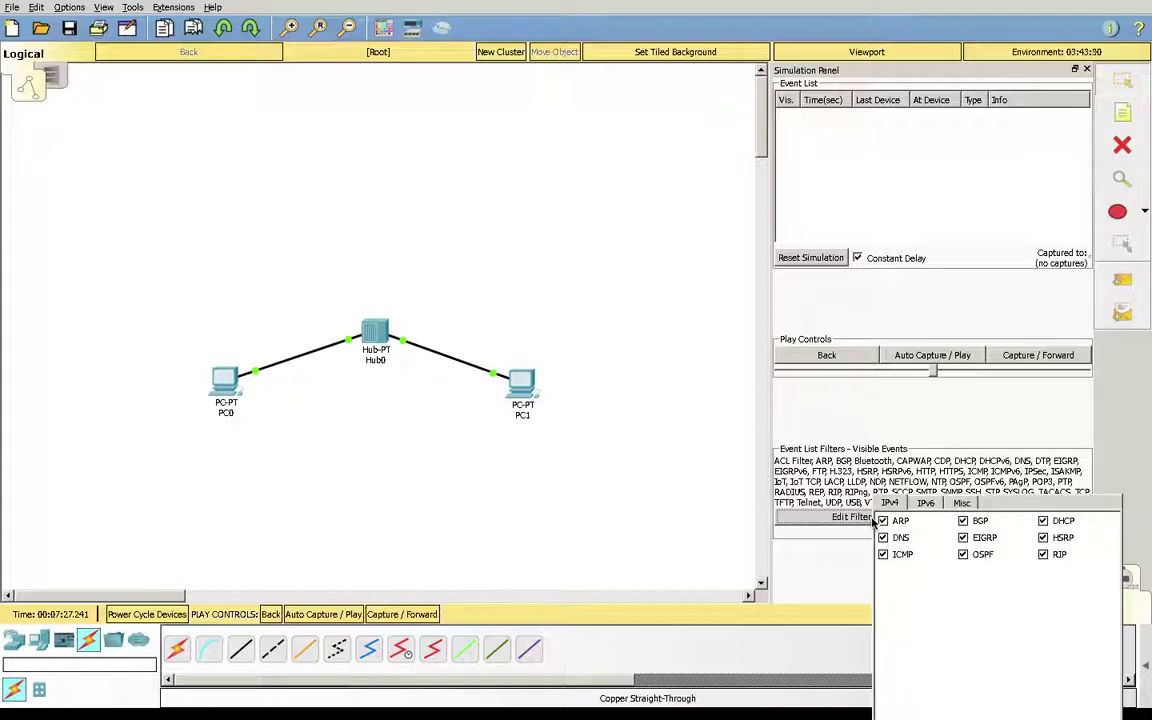
pyautogui.click(928, 503)
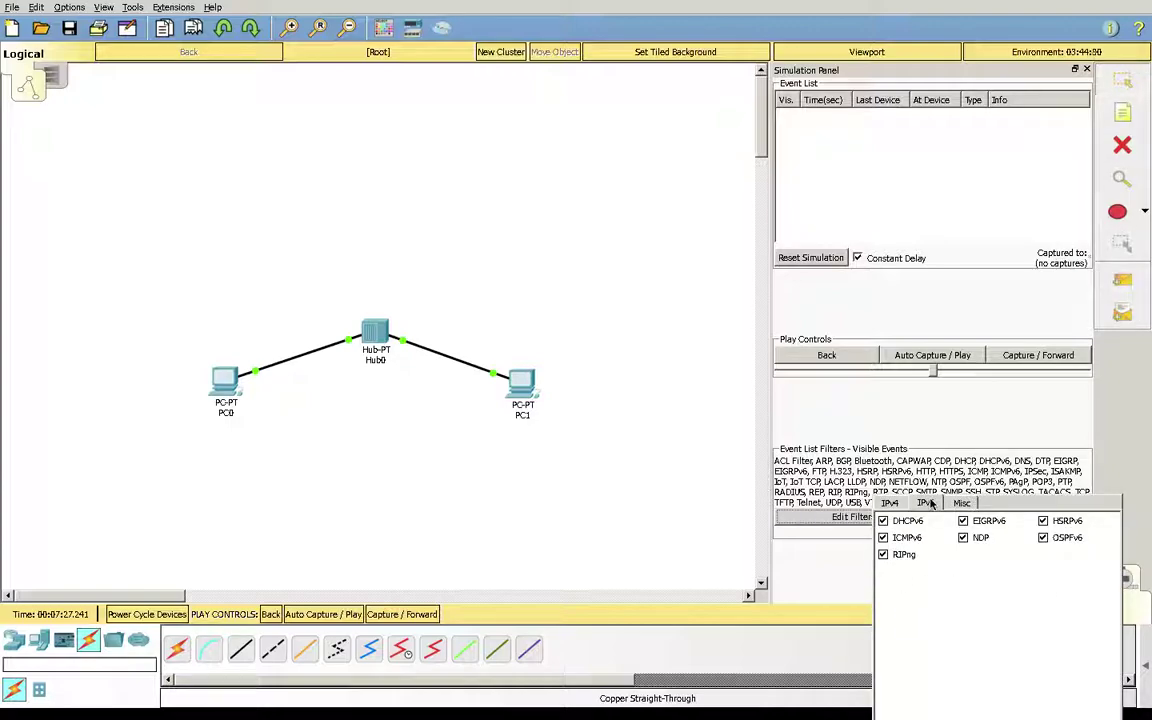
pyautogui.click(963, 503)
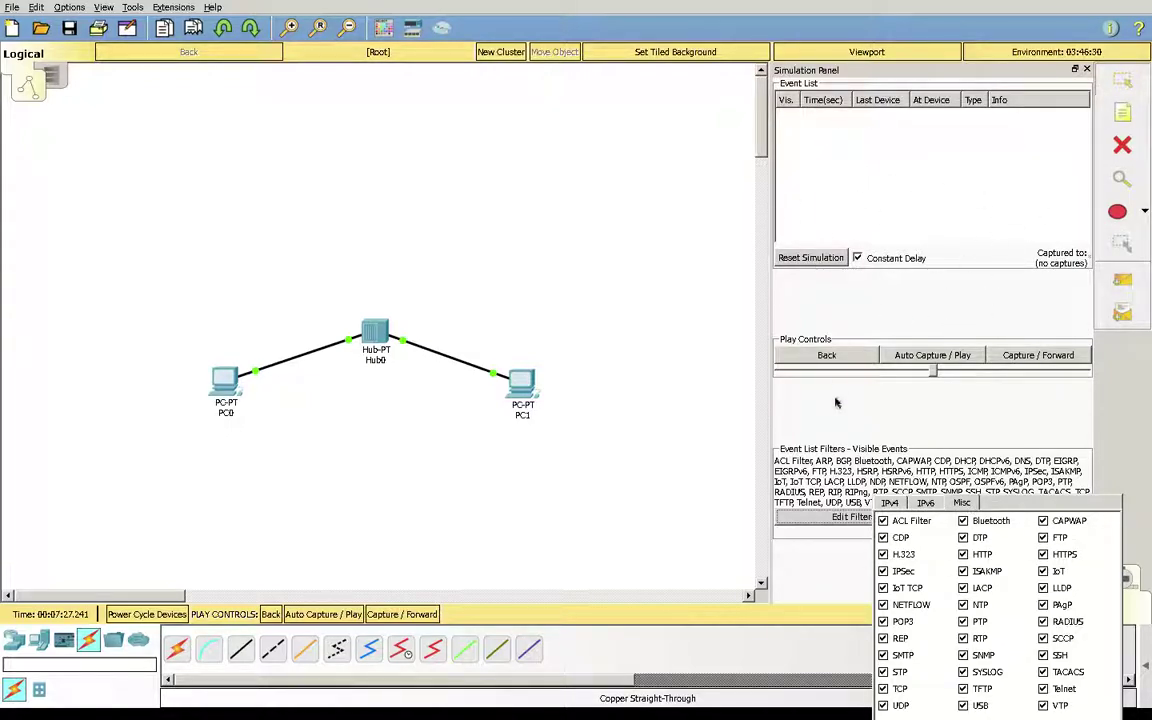
pyautogui.click(889, 503)
pyautogui.click(805, 460)
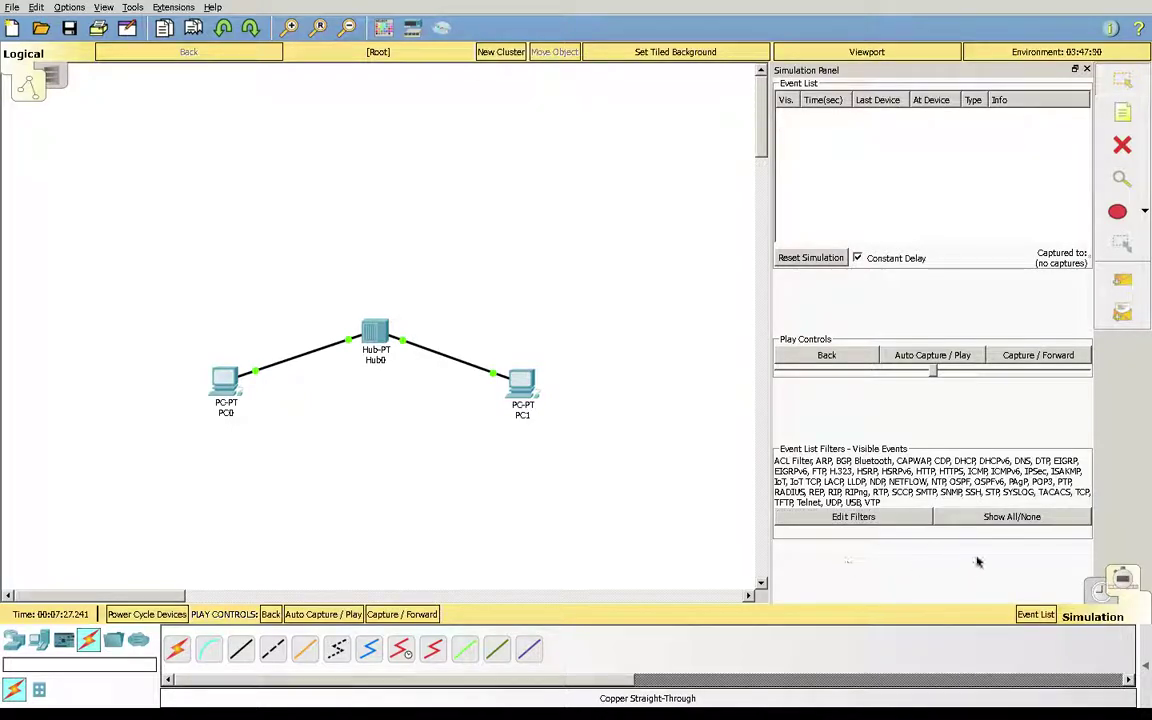
# Clear all event list filters and enable only ICMP among the IPv4 events
pyautogui.click(1024, 517)
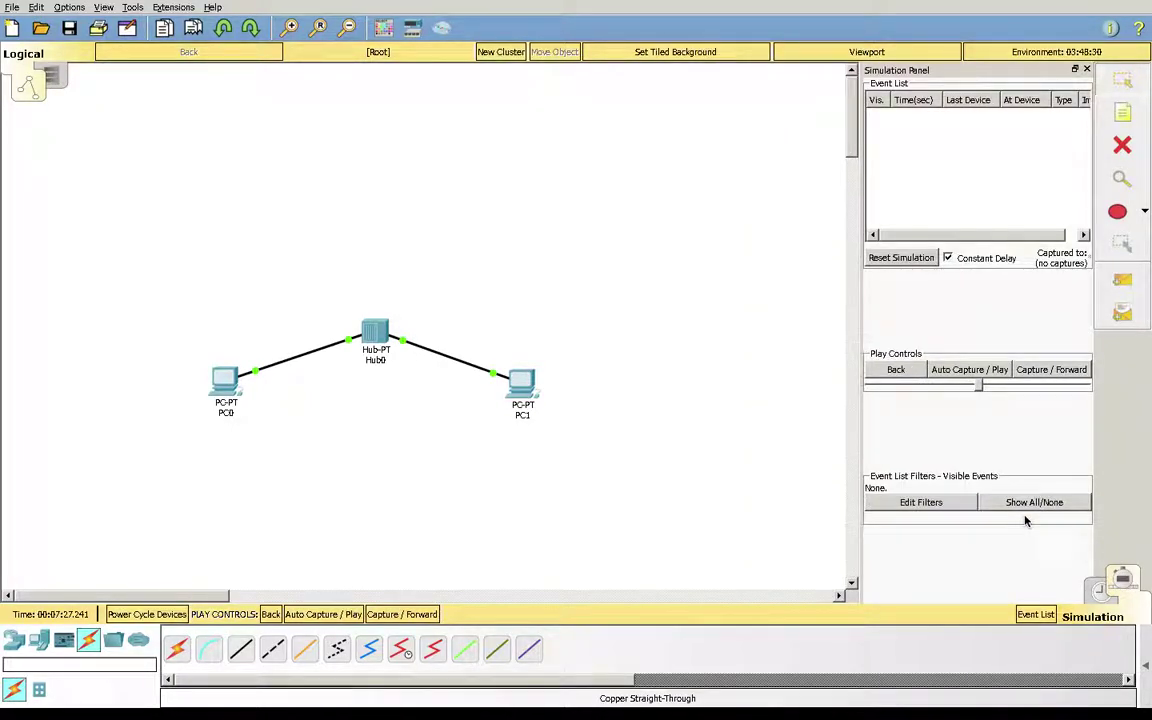
pyautogui.click(916, 502)
pyautogui.click(911, 212)
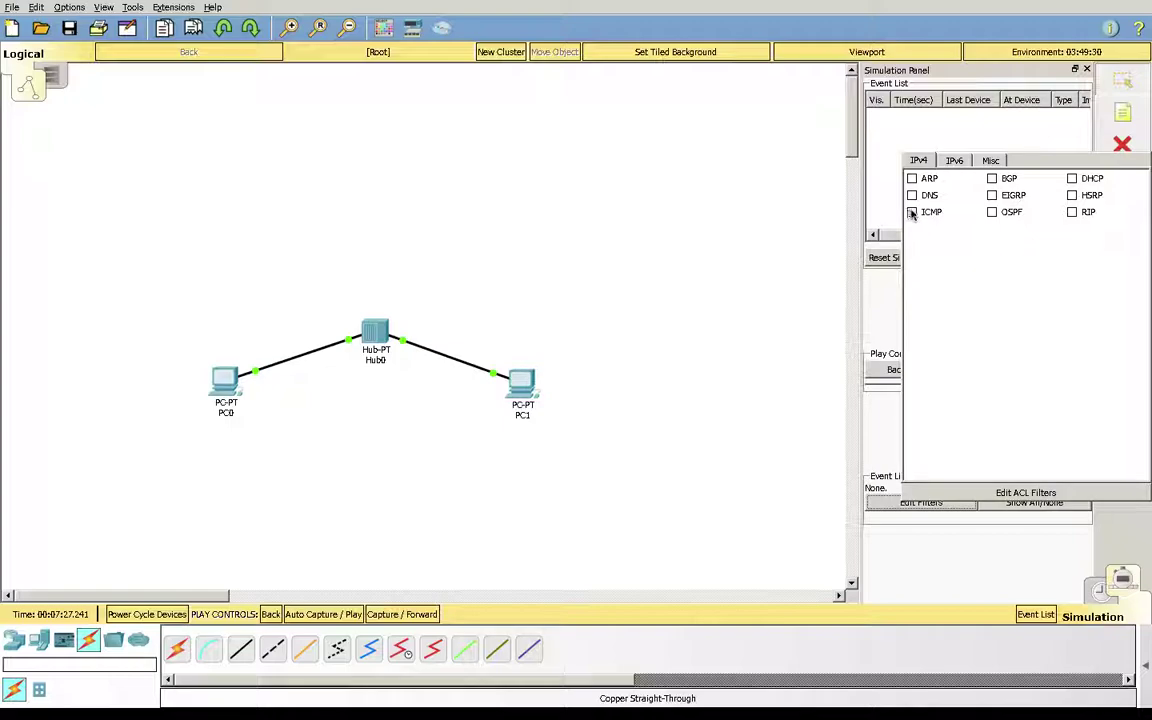
pyautogui.click(921, 140)
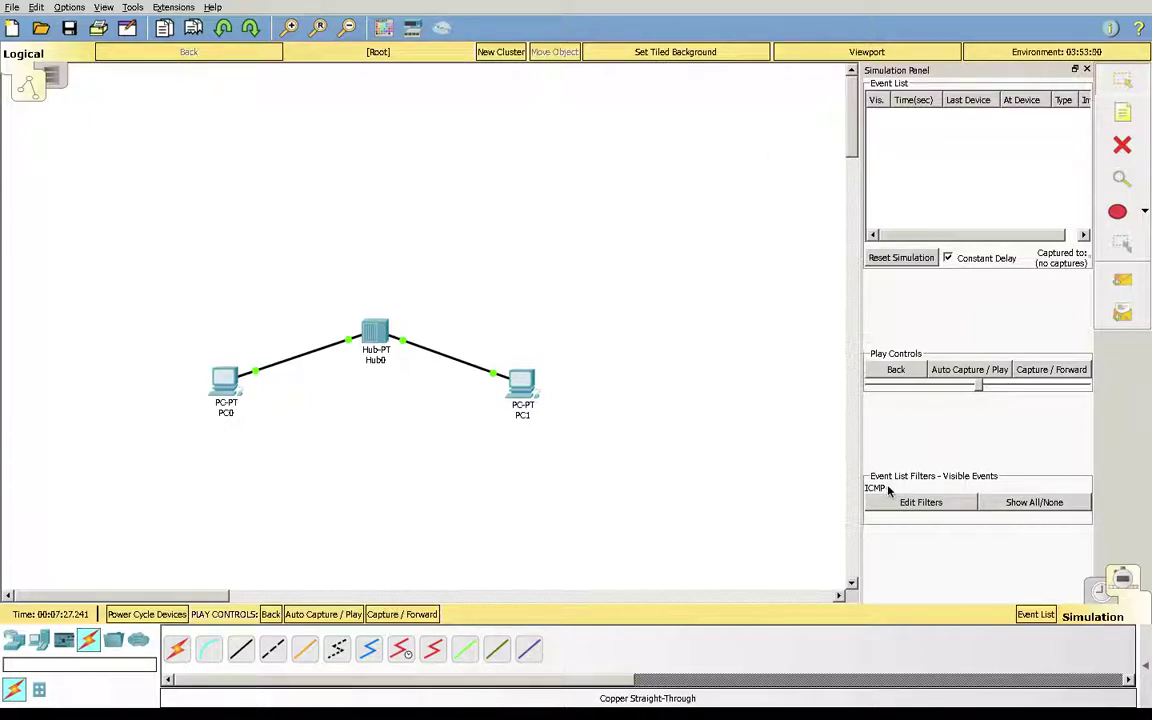
# Try to send a simple PDU from PC0 to PC1
pyautogui.click(1120, 285)
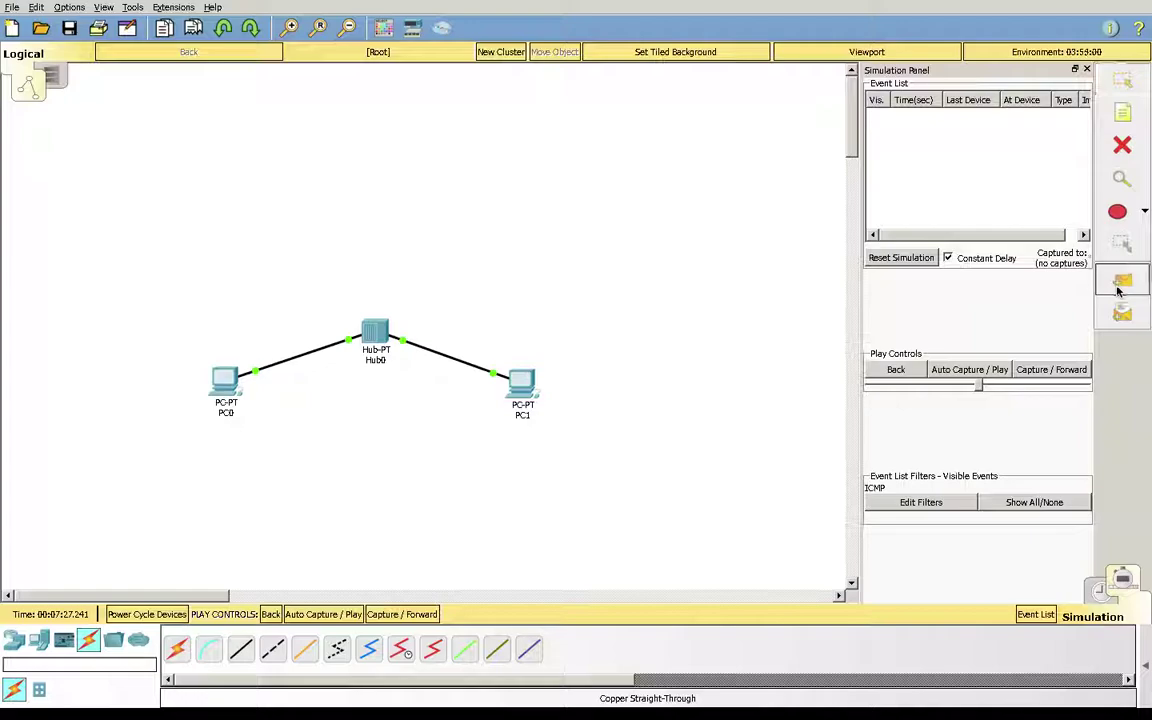
pyautogui.click(228, 379)
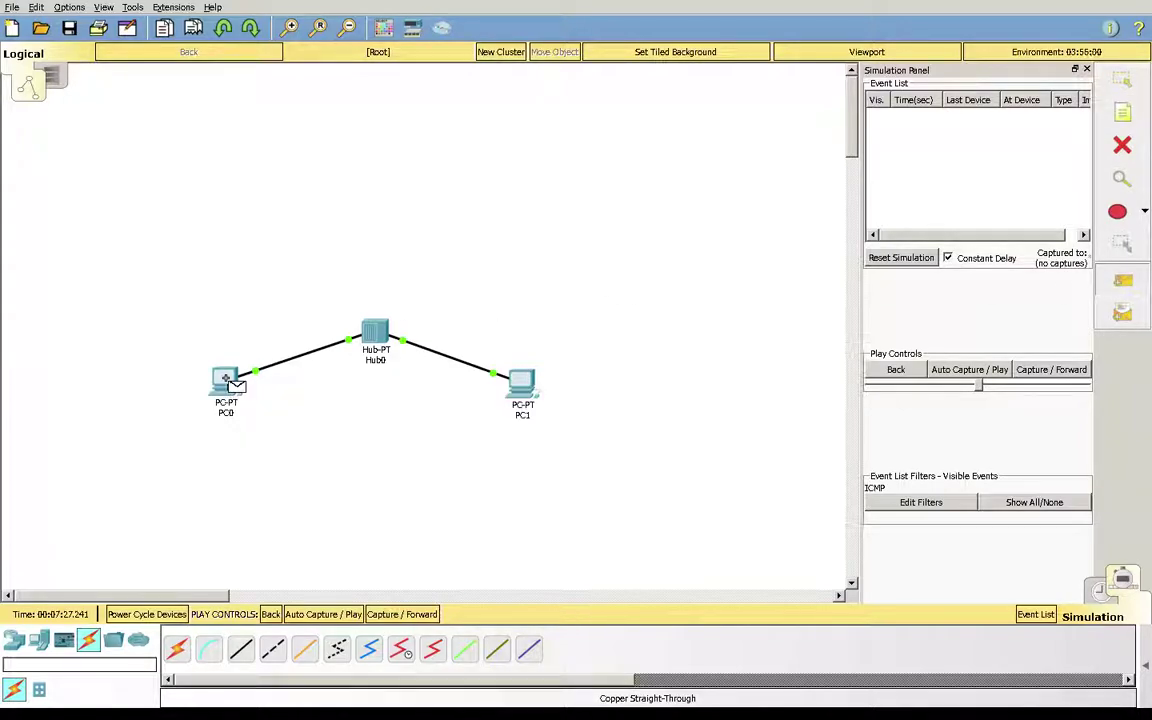
pyautogui.click(526, 386)
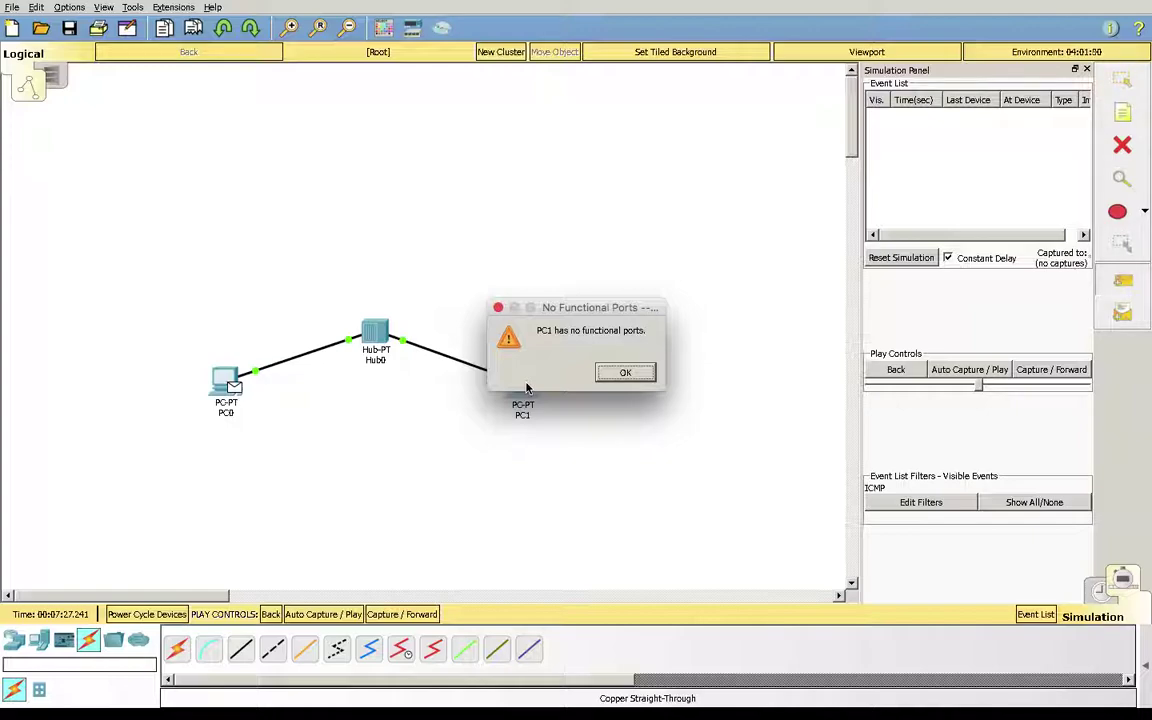
pyautogui.click(641, 374)
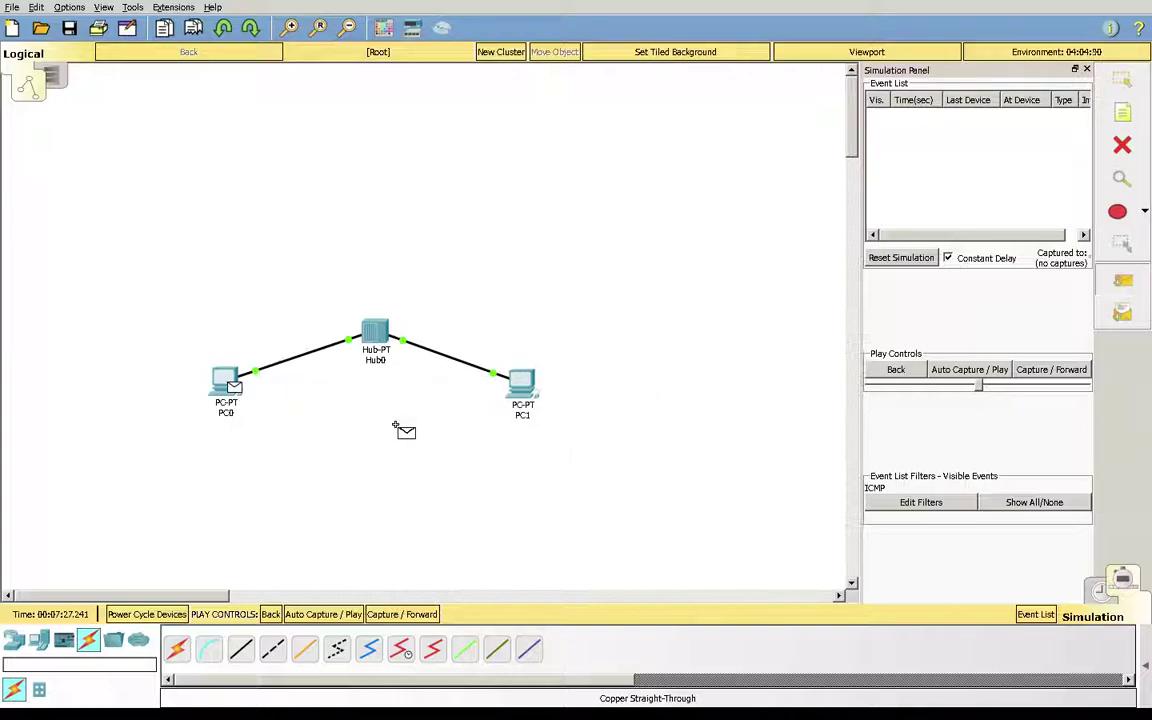
pyautogui.click(1125, 82)
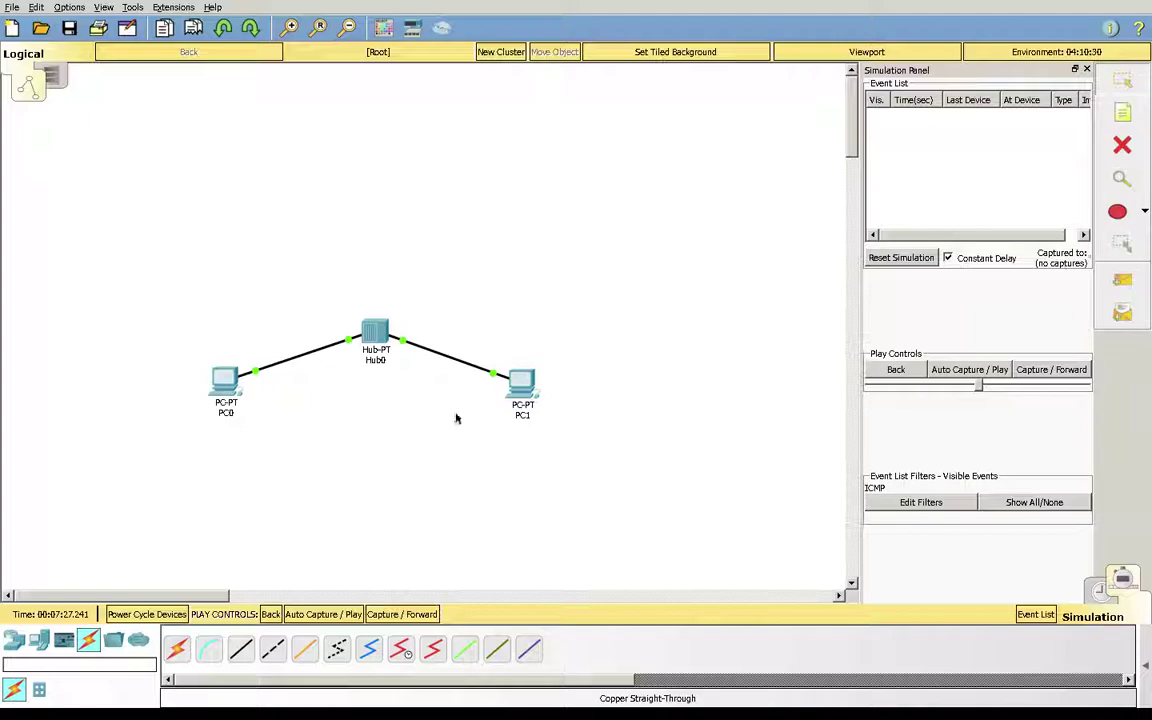
# Show the scenario and PDU list area, keeping Scenario 0 as the active scenario
pyautogui.click(1147, 668)
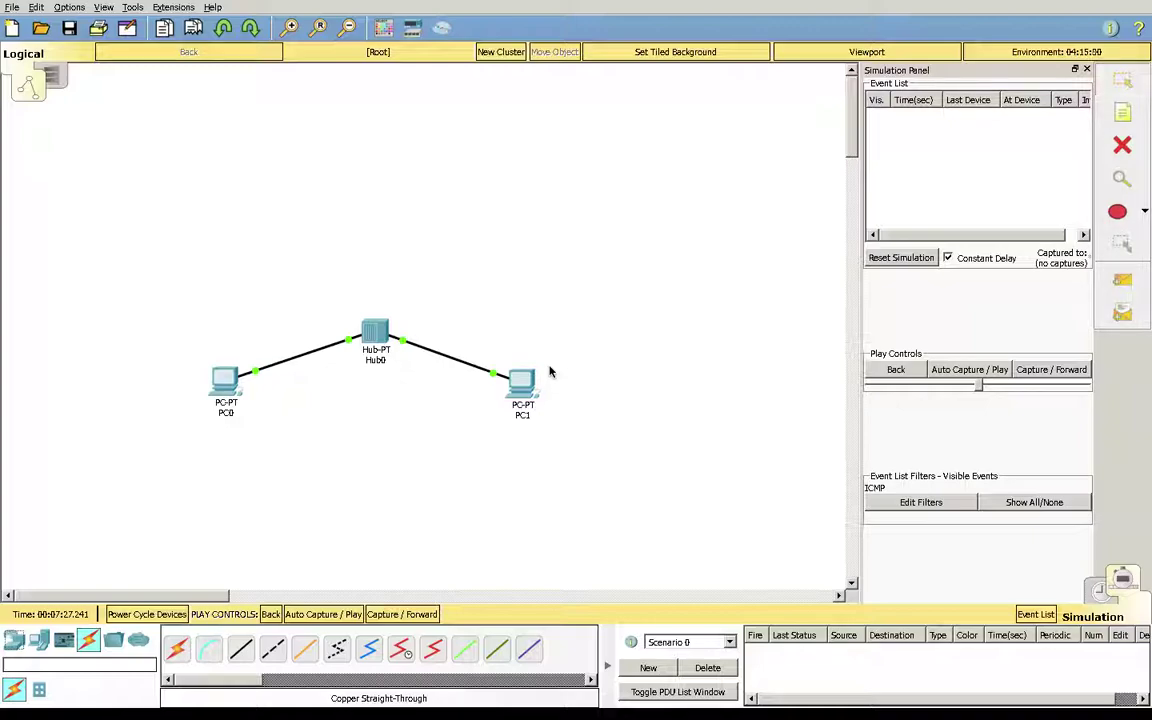
pyautogui.click(730, 643)
pyautogui.click(697, 656)
# Inspect the port, link and addressing details of PC0, Hub0 and PC1 in the workspace
pyautogui.moveTo(228, 380)
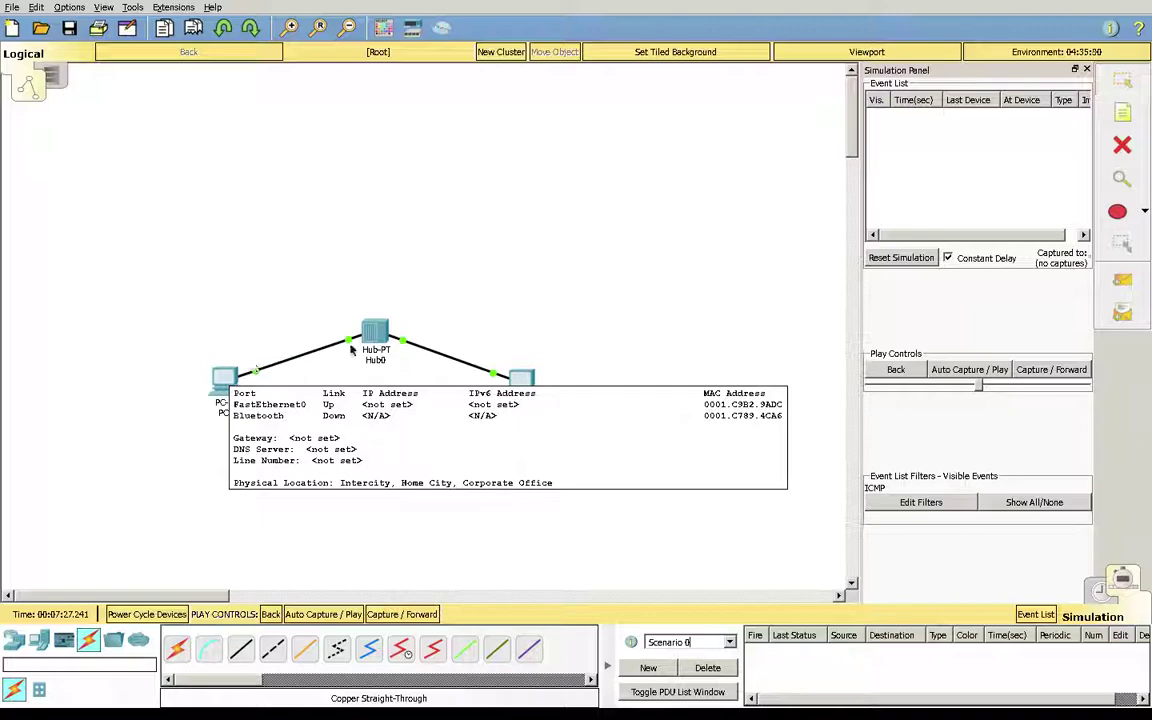
pyautogui.moveTo(382, 338)
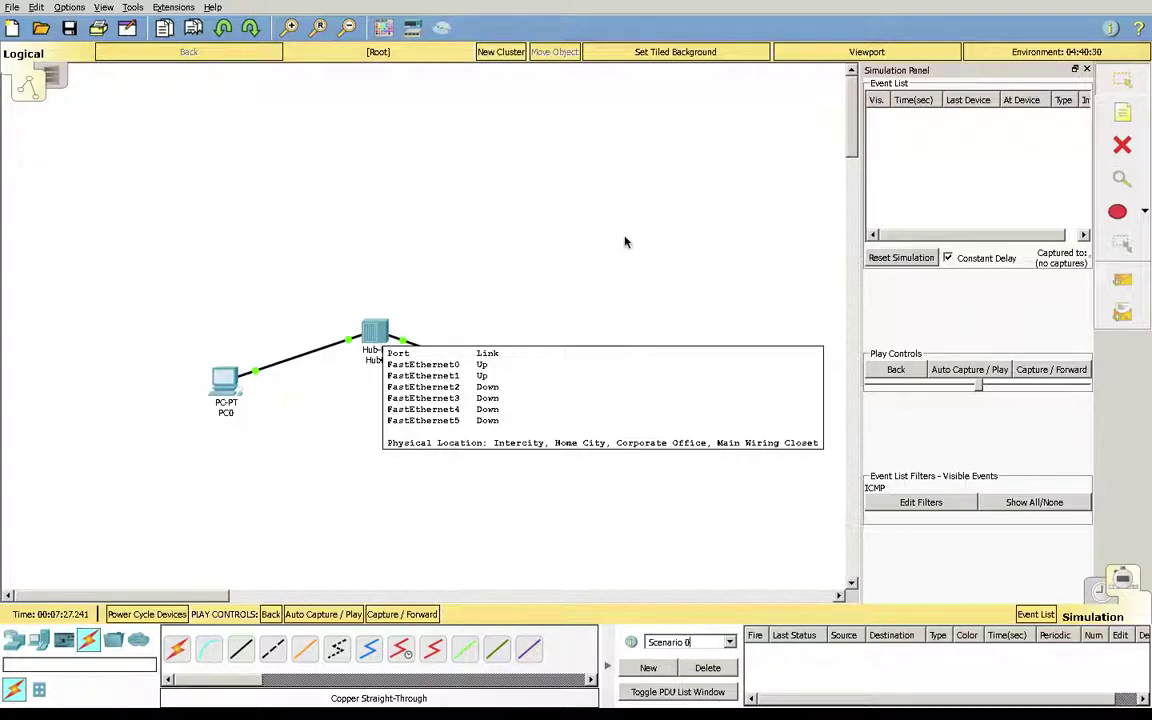
pyautogui.moveTo(523, 383)
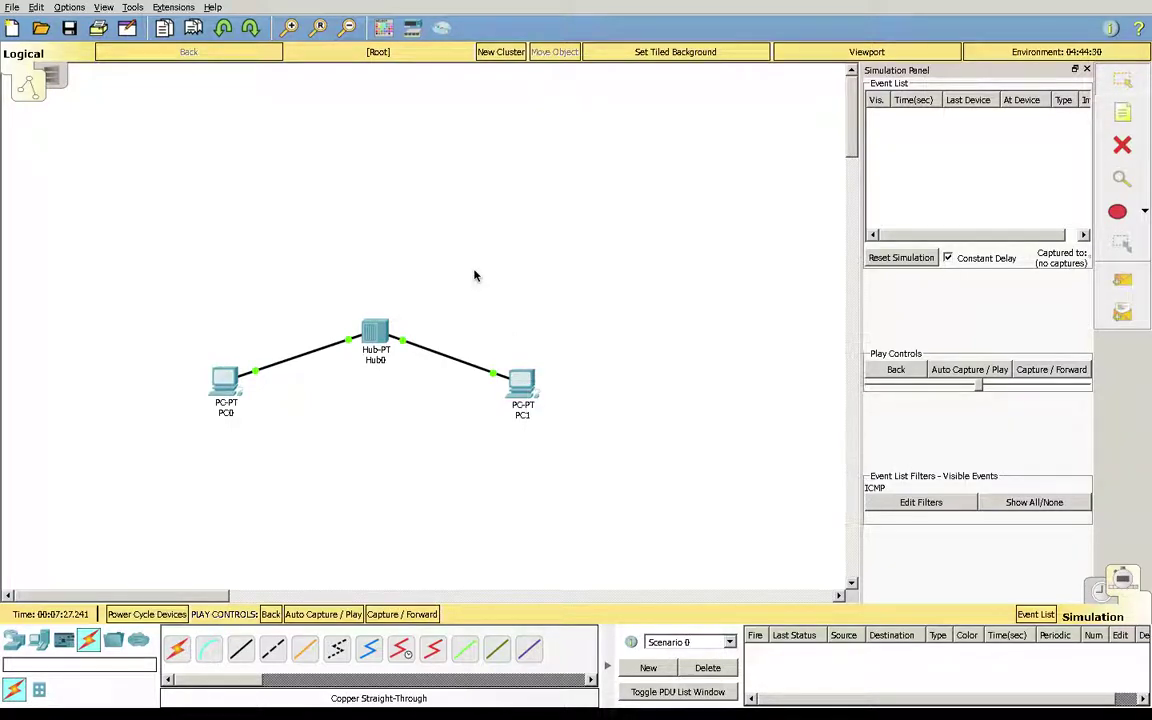
# Examine PC0's network ports in its physical device view and toggle the PC's power off and back on
pyautogui.click(226, 389)
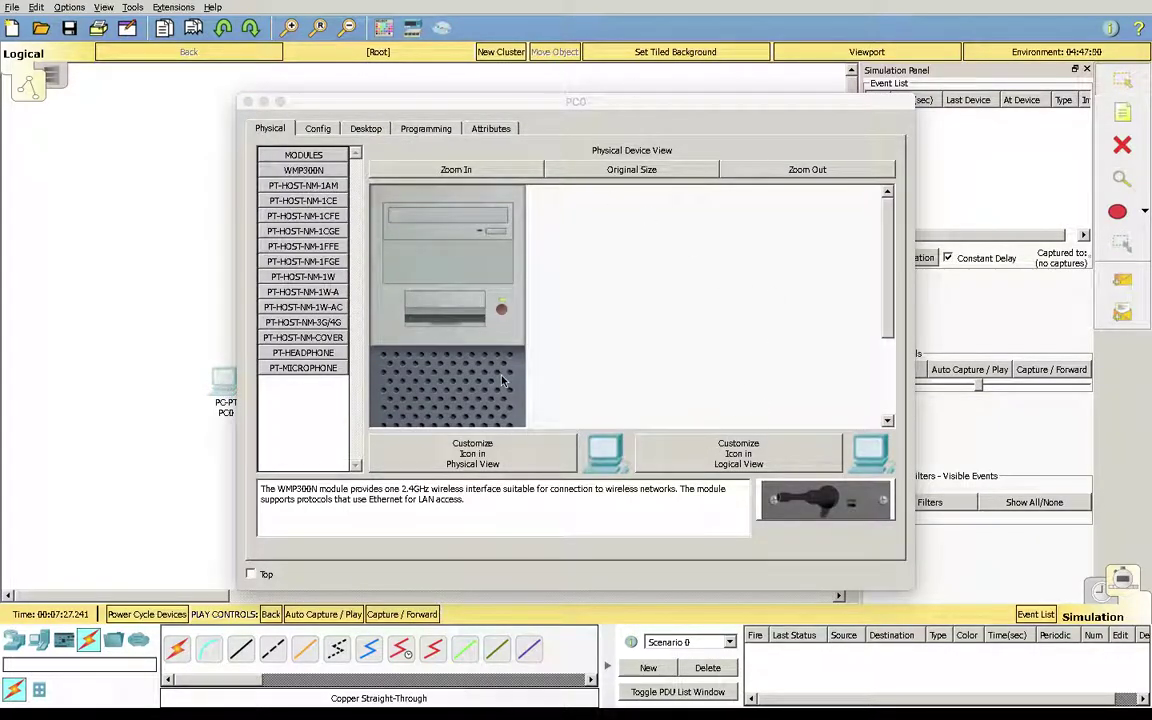
pyautogui.scroll(-5, 503, 381)
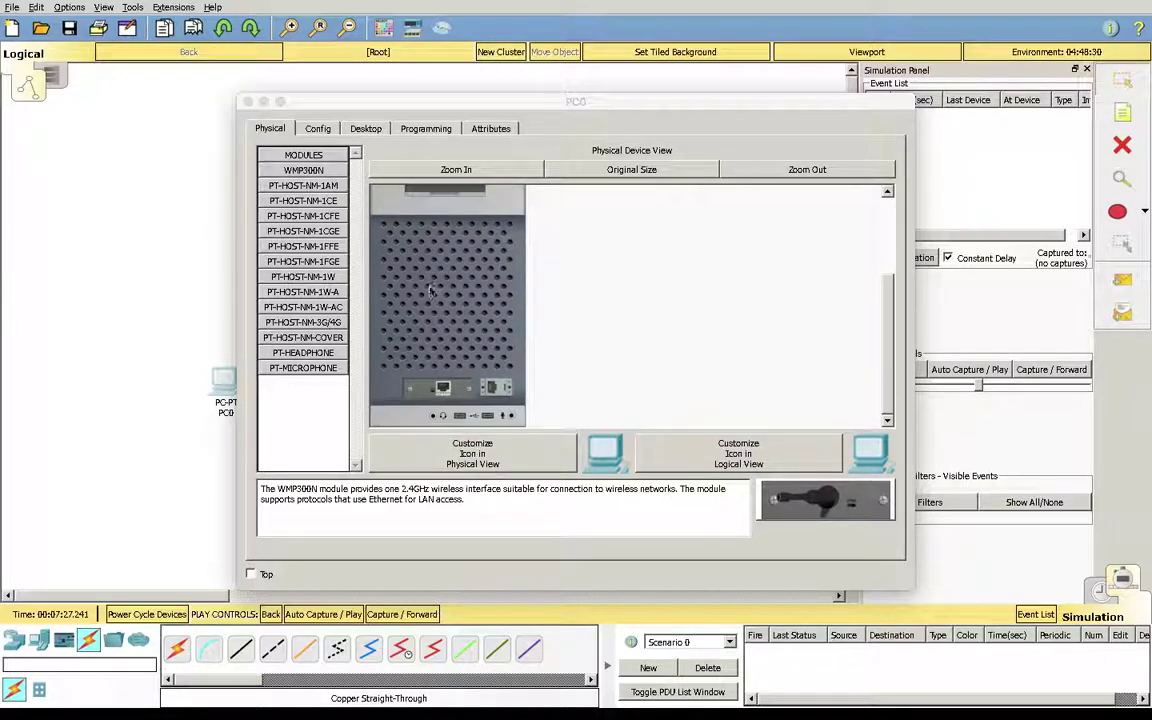
pyautogui.click(443, 390)
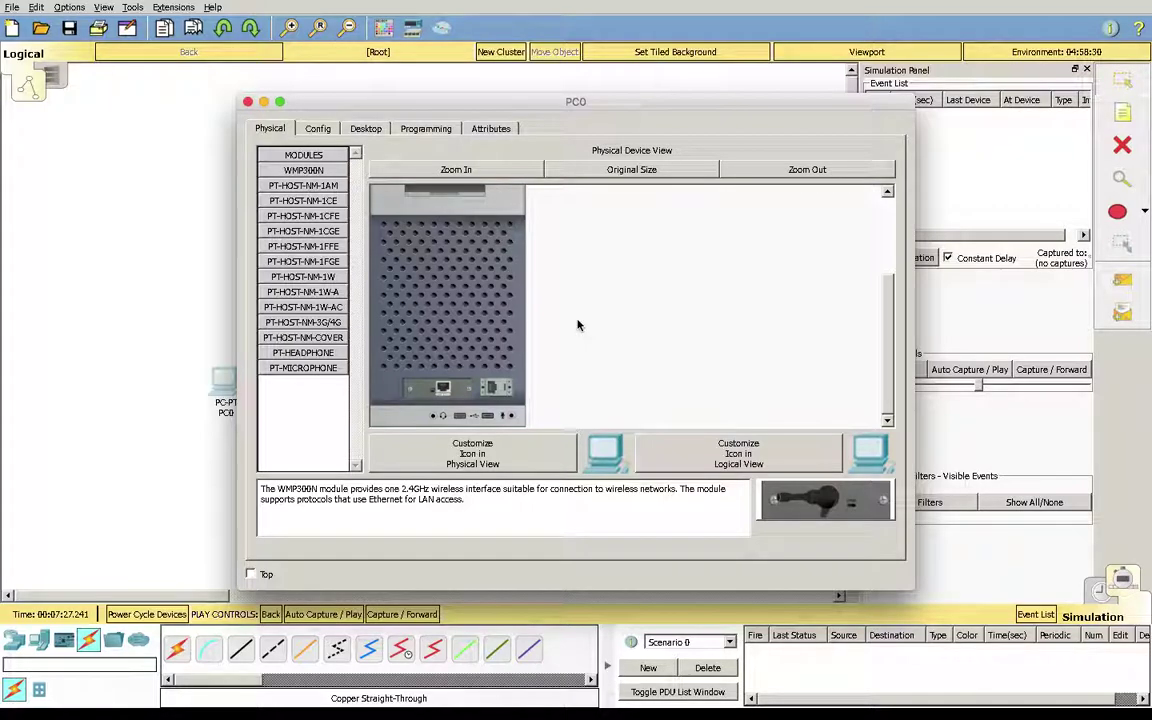
pyautogui.scroll(5, 577, 325)
pyautogui.click(502, 313)
pyautogui.moveTo(421, 106); pyautogui.dragTo(586, 95)
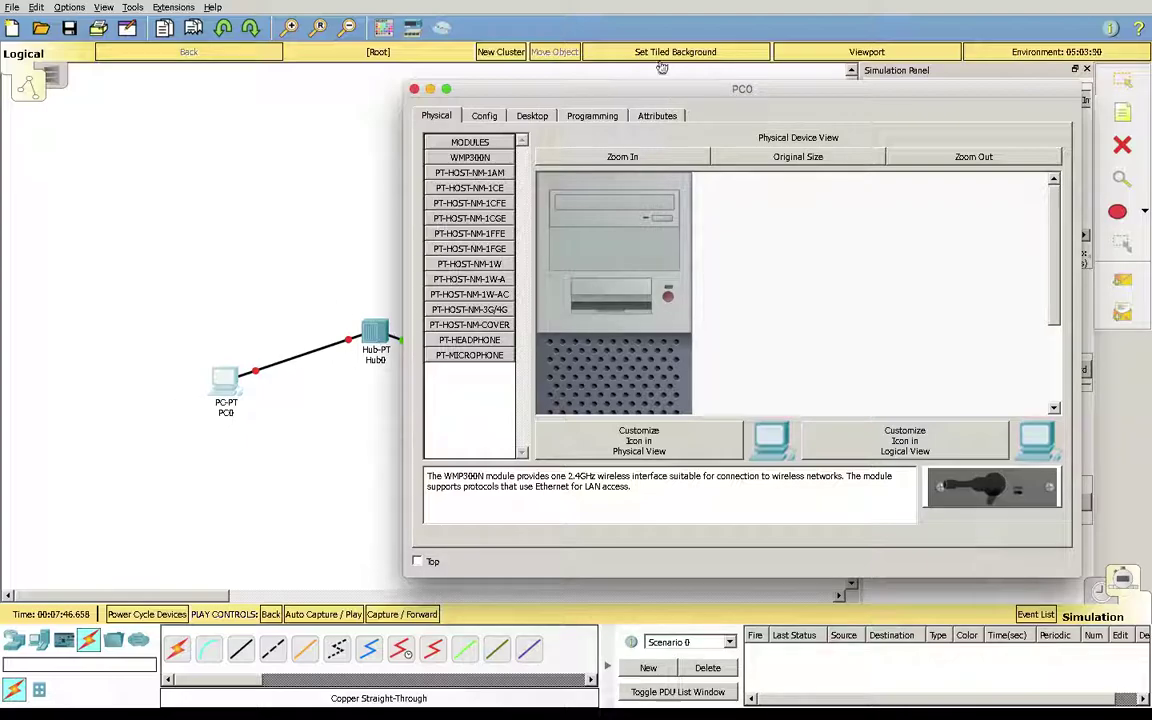
pyautogui.moveTo(663, 88); pyautogui.dragTo(470, 98)
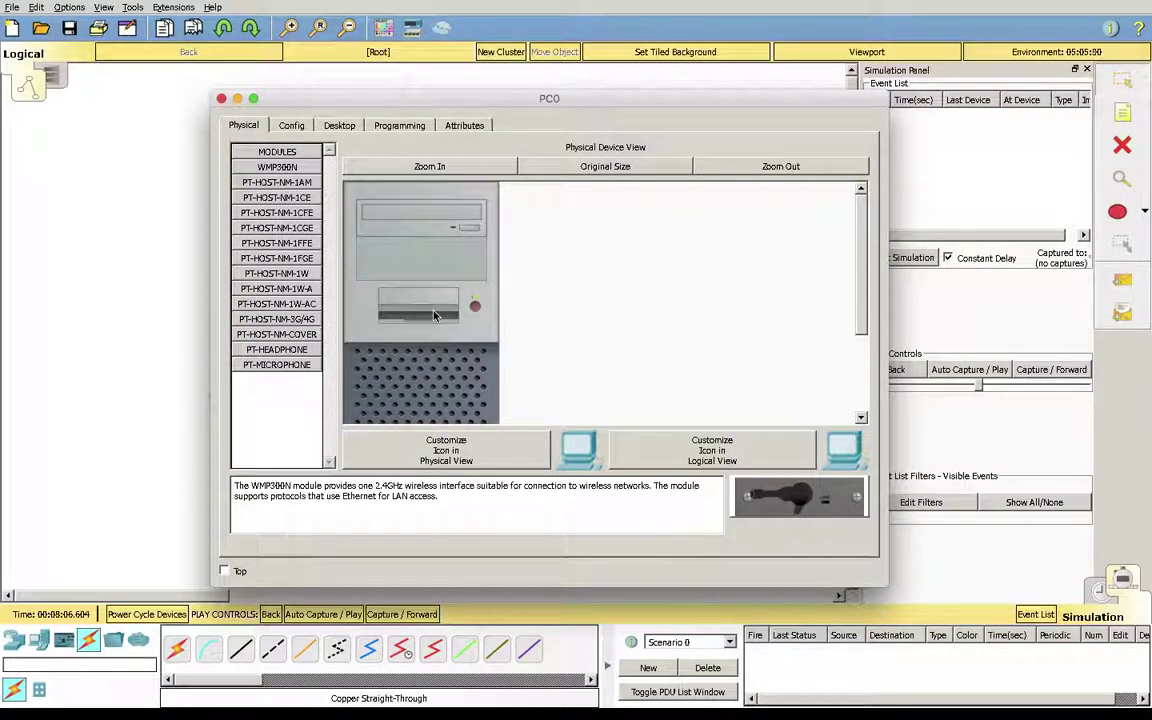
# Review PC0's global settings and its FastEthernet0 and Bluetooth interface configuration
pyautogui.click(291, 126)
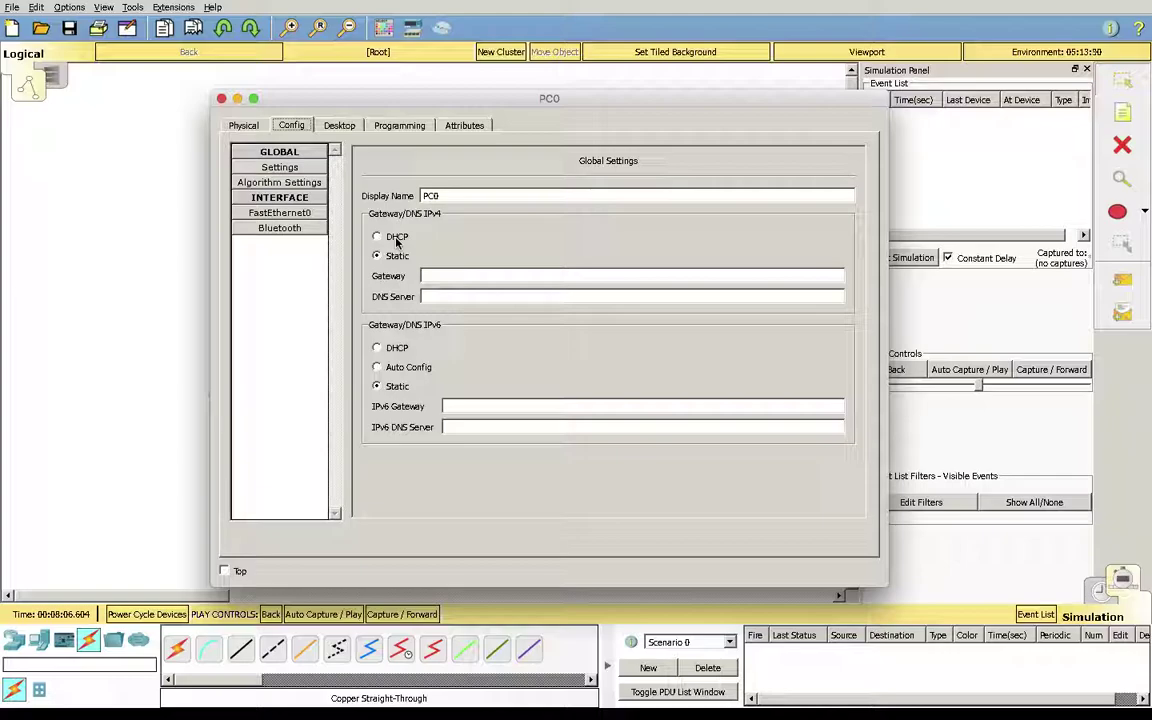
pyautogui.click(299, 215)
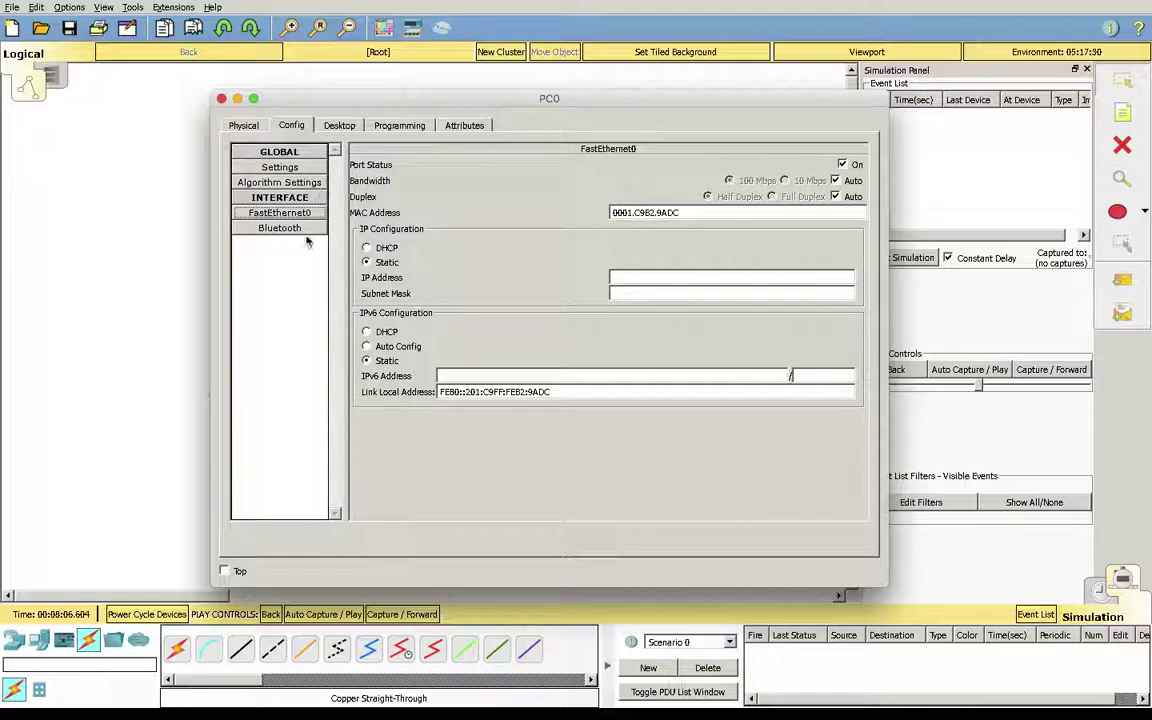
pyautogui.click(280, 228)
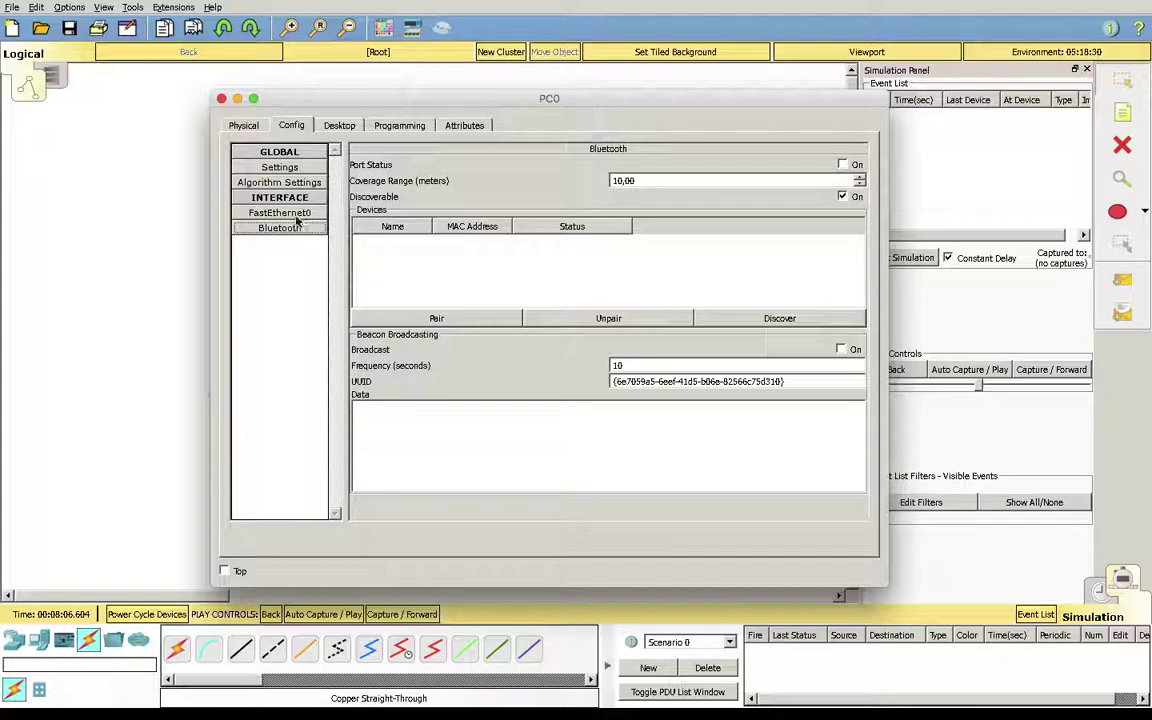
pyautogui.click(272, 211)
# Look through PC0's desktop applications, briefly opening and closing the Web Browser
pyautogui.click(339, 125)
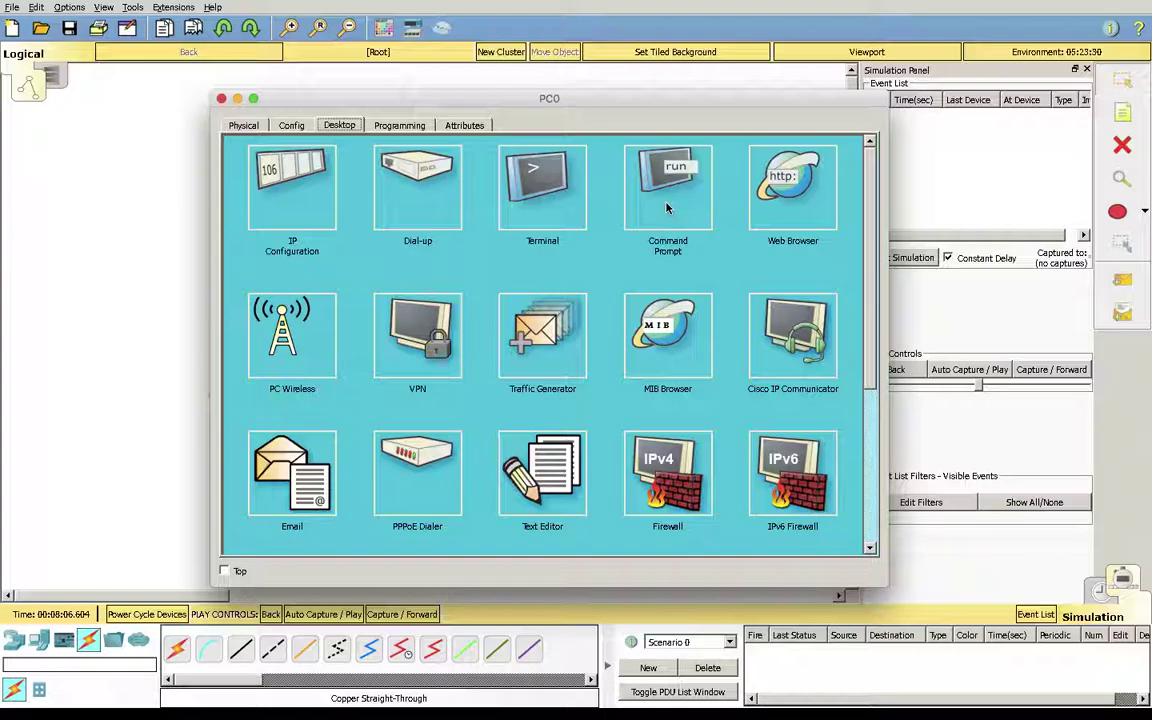
pyautogui.click(793, 190)
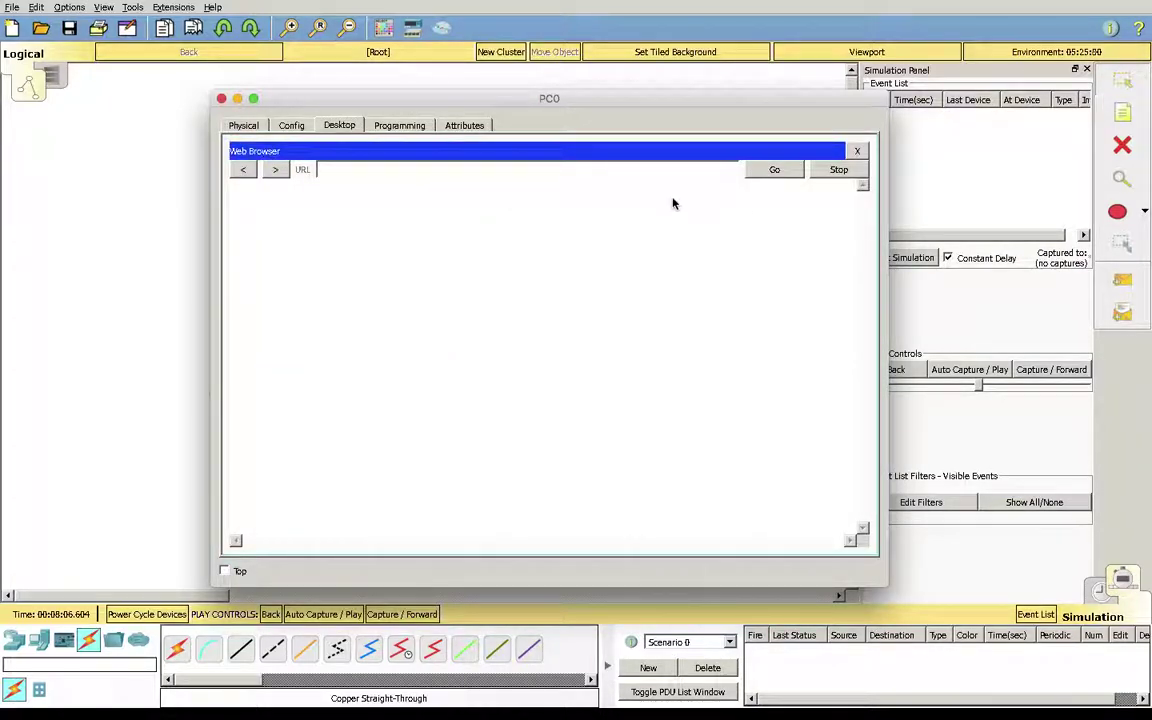
pyautogui.click(857, 150)
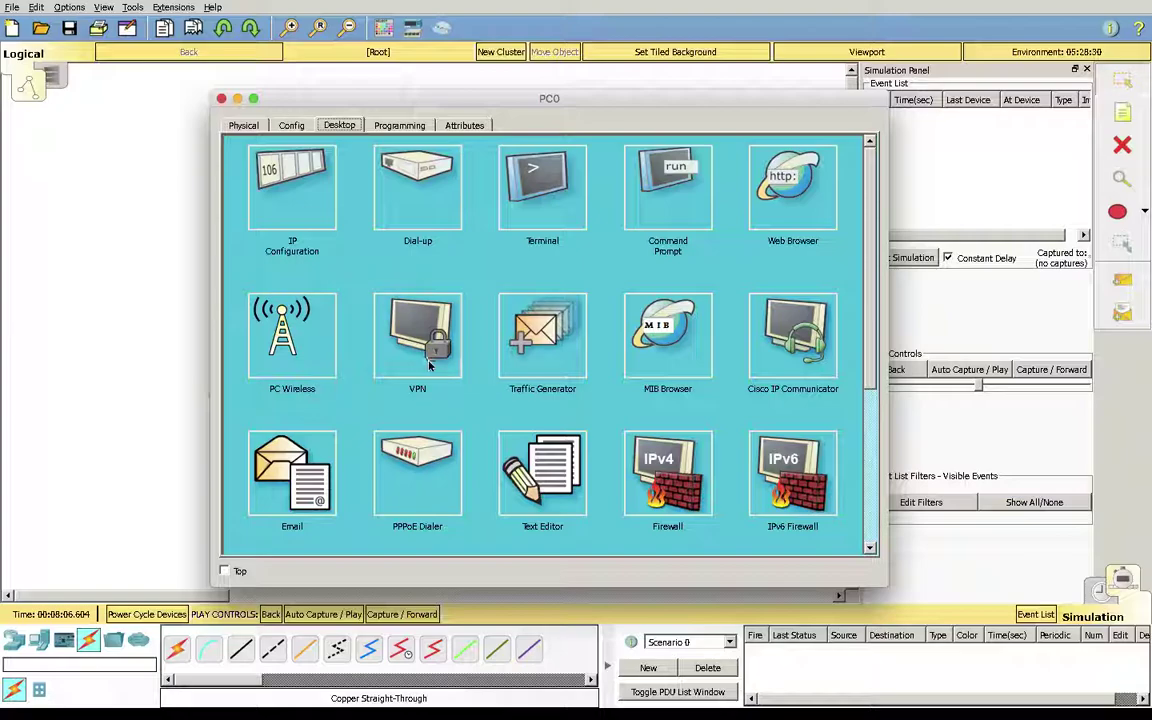
pyautogui.scroll(-3, 430, 366)
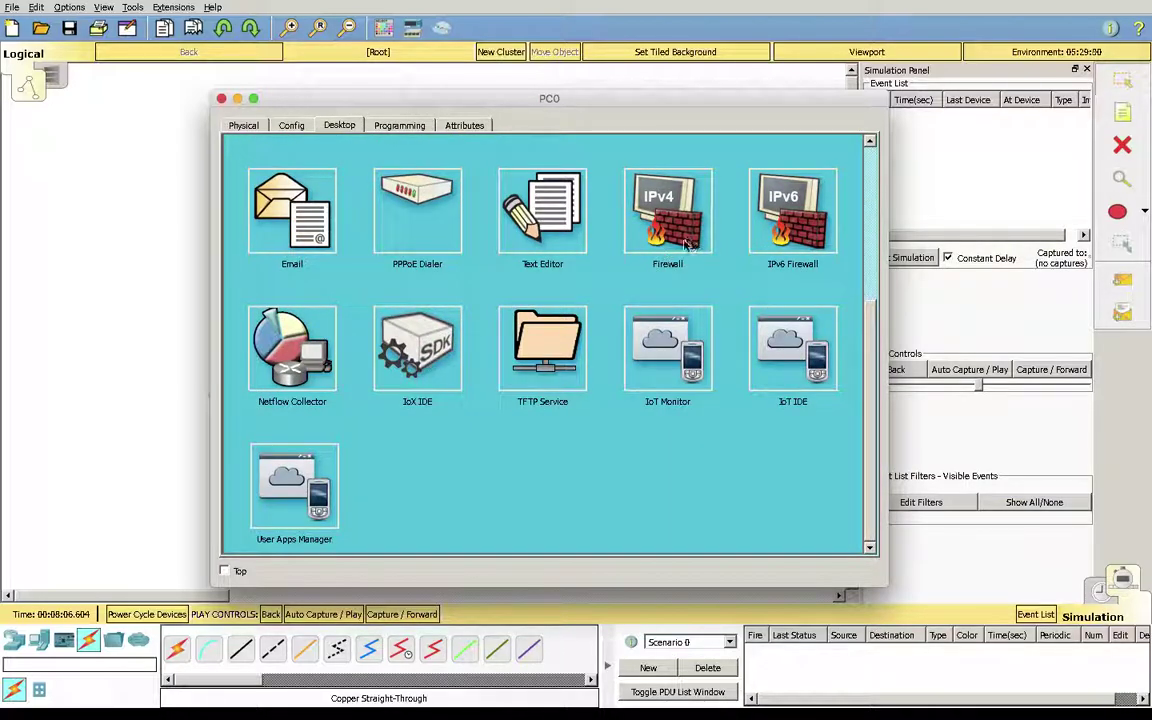
pyautogui.scroll(3, 683, 247)
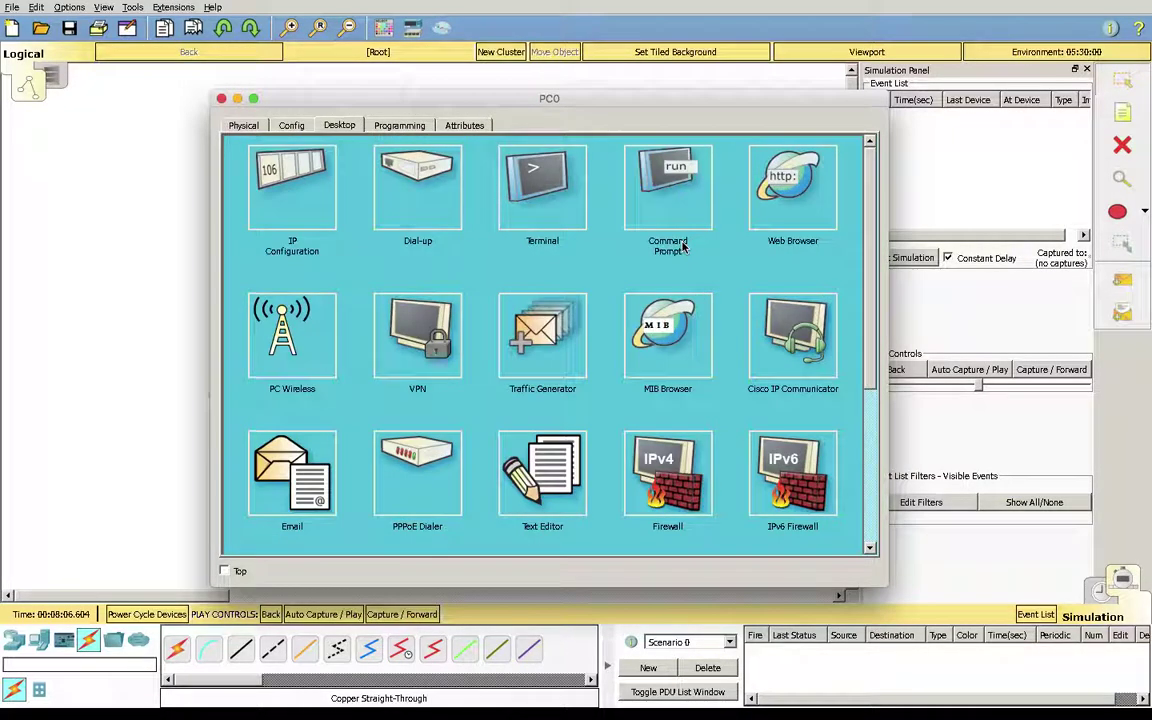
# Set PC0's IPv4 configuration to DHCP with the network in Realtime mode, and close the PC's window
pyautogui.click(294, 192)
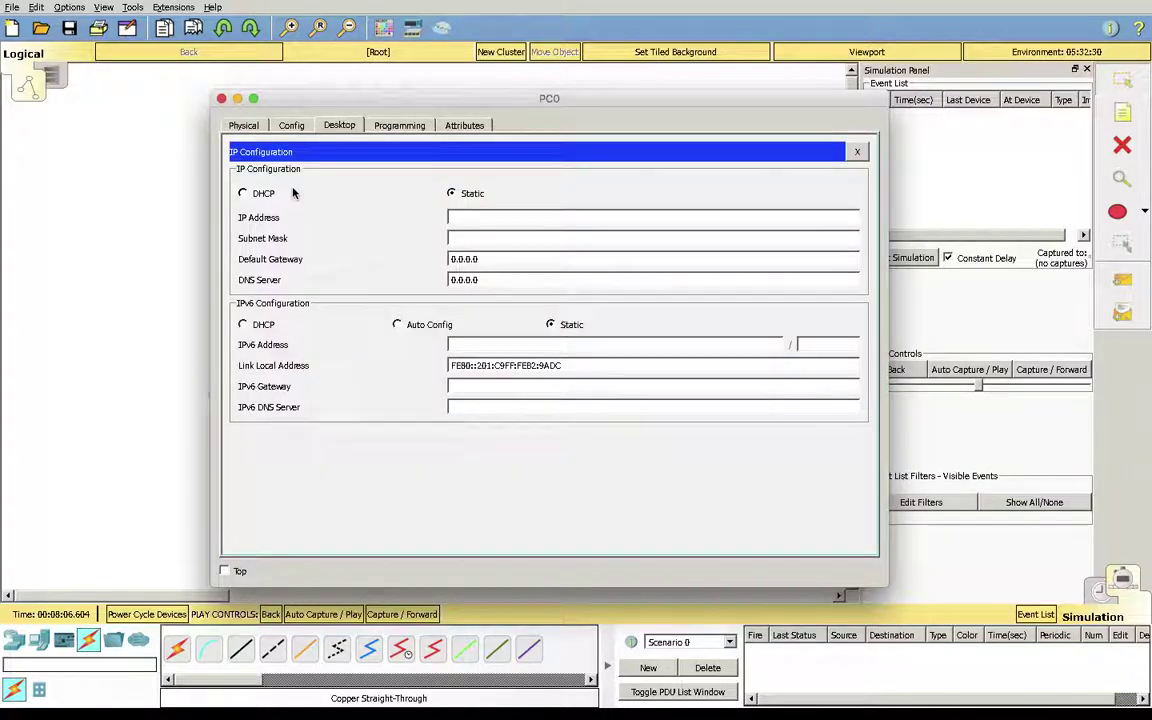
pyautogui.click(477, 215)
pyautogui.click(243, 194)
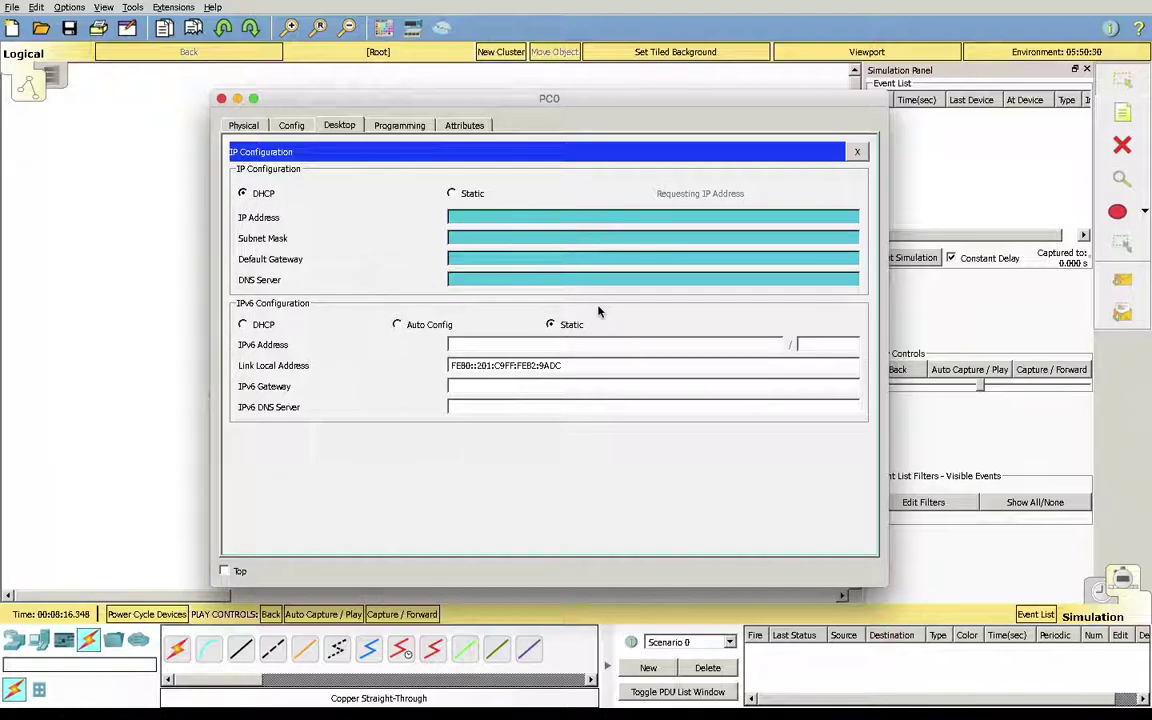
pyautogui.click(1102, 594)
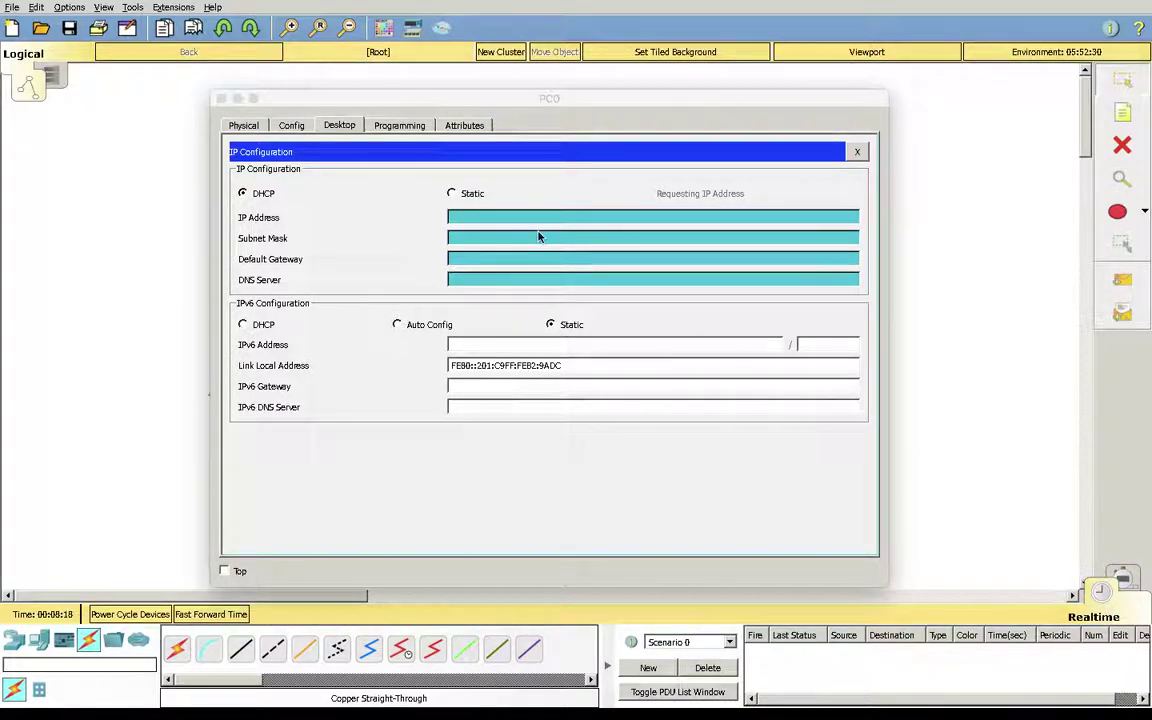
pyautogui.click(469, 195)
pyautogui.click(258, 193)
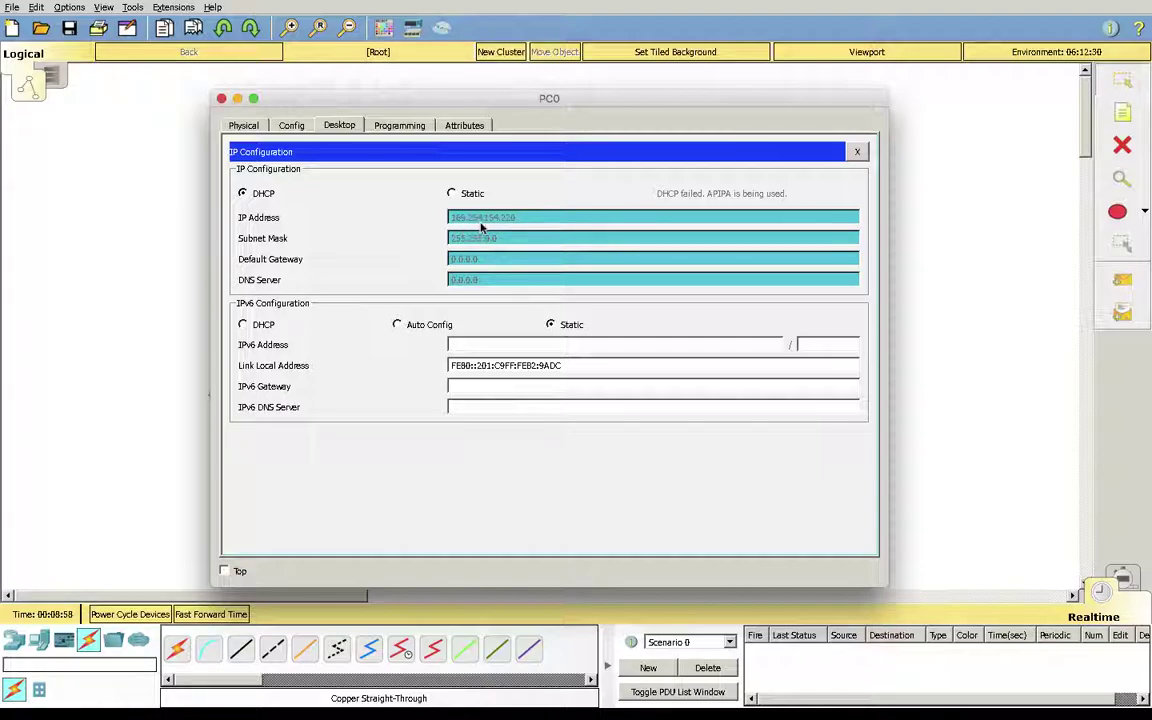
pyautogui.click(857, 152)
pyautogui.click(221, 98)
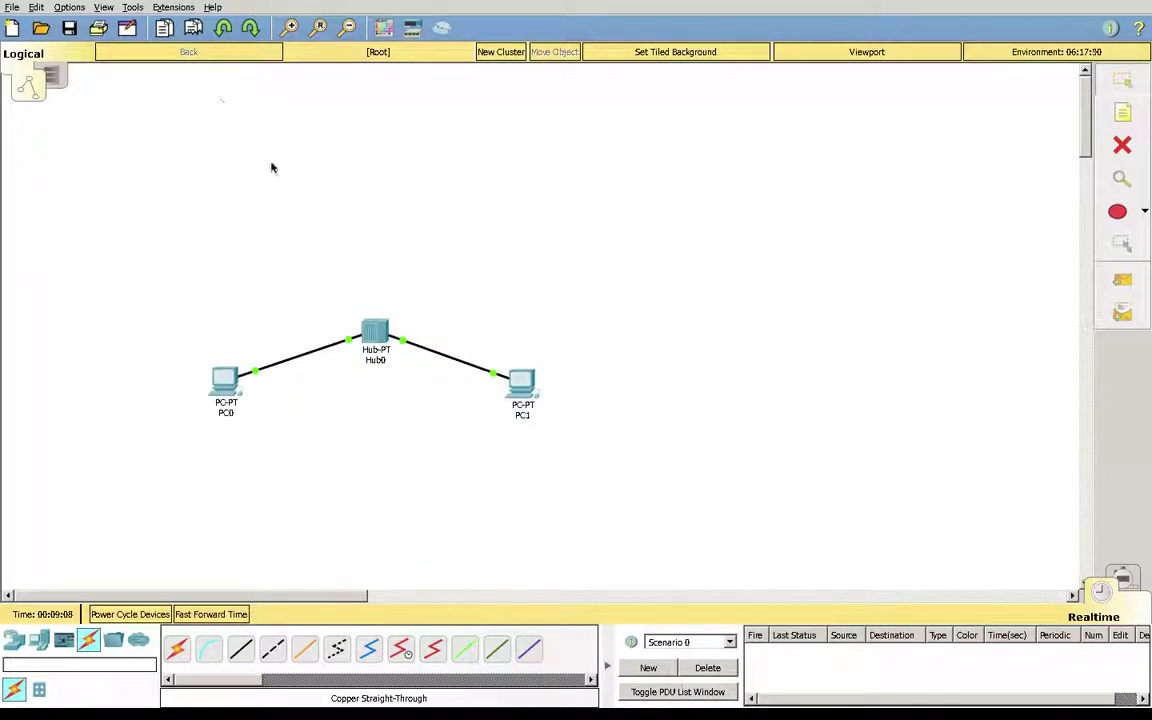
# Set PC1's IPv4 configuration to DHCP and close the PC's window
pyautogui.click(521, 388)
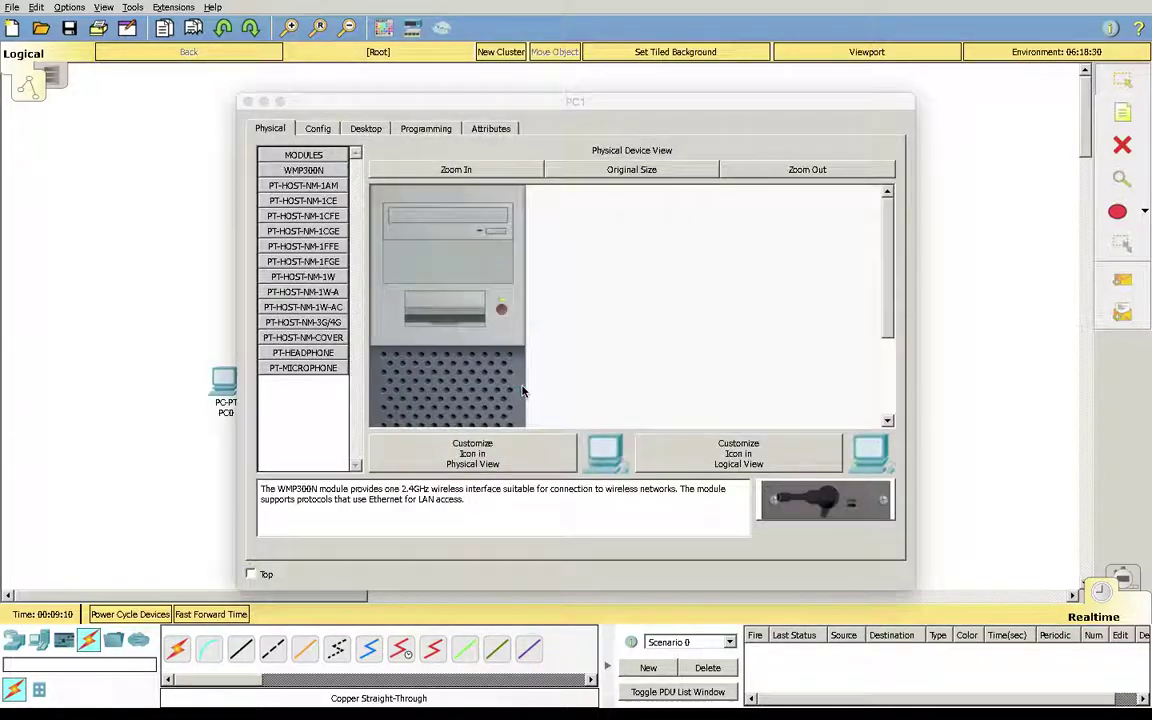
pyautogui.click(249, 100)
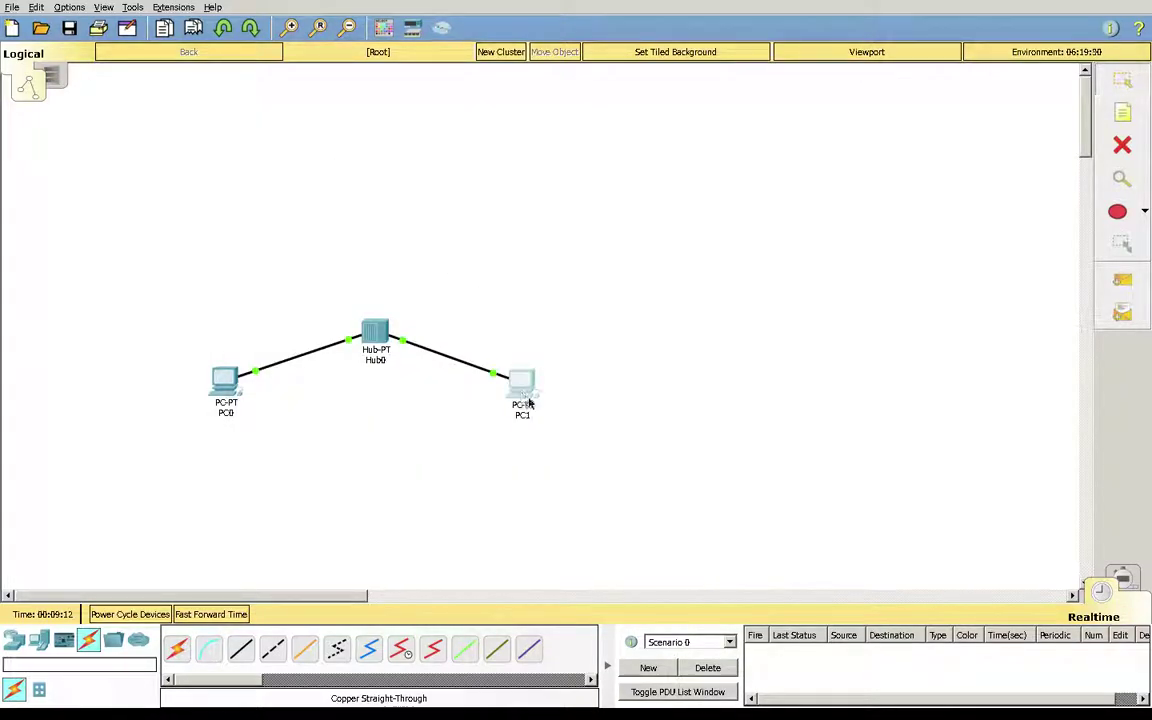
pyautogui.click(530, 388)
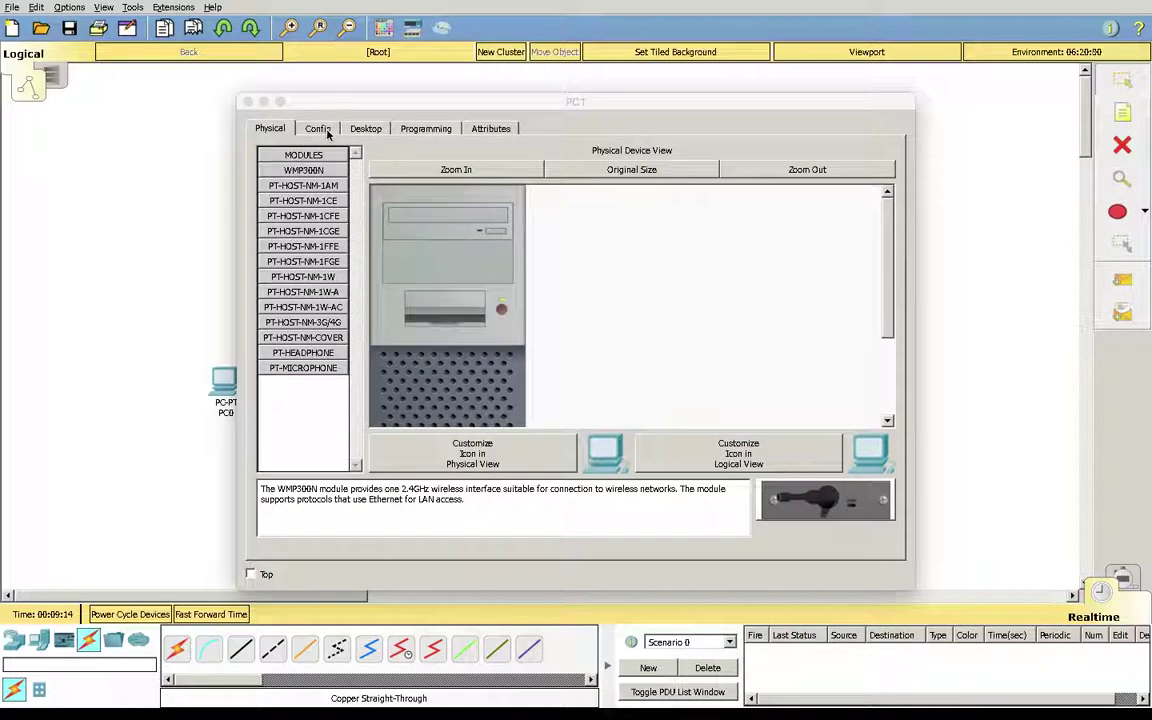
pyautogui.click(366, 129)
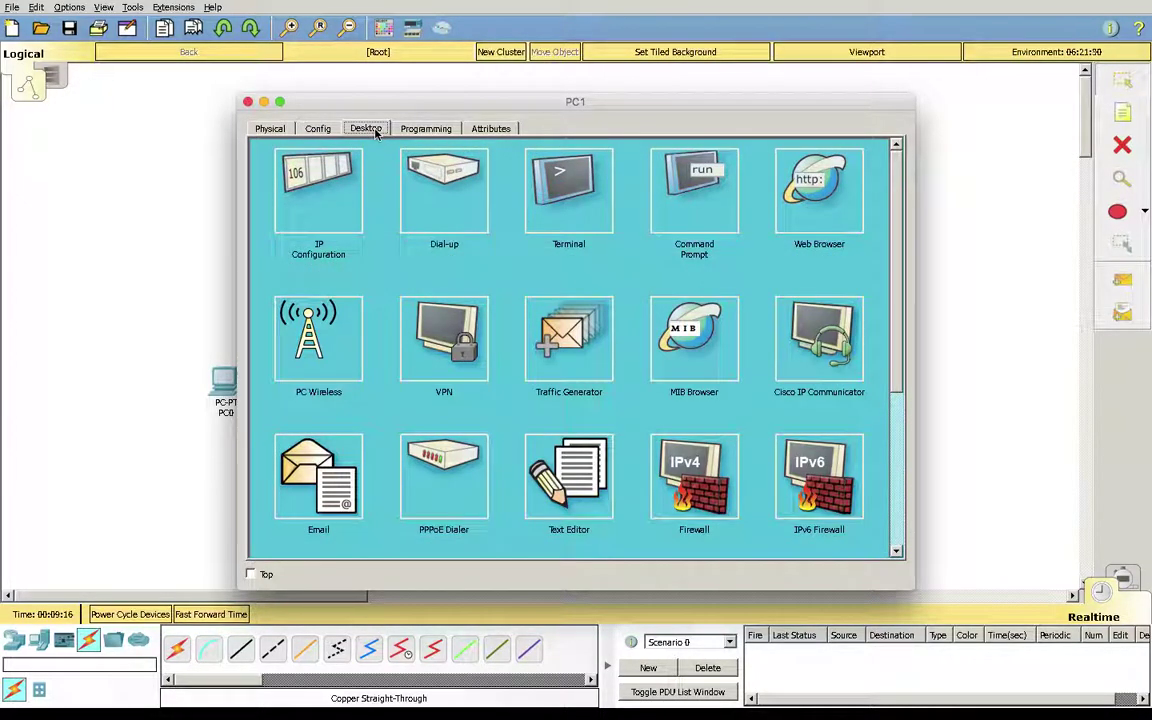
pyautogui.click(282, 182)
pyautogui.click(289, 197)
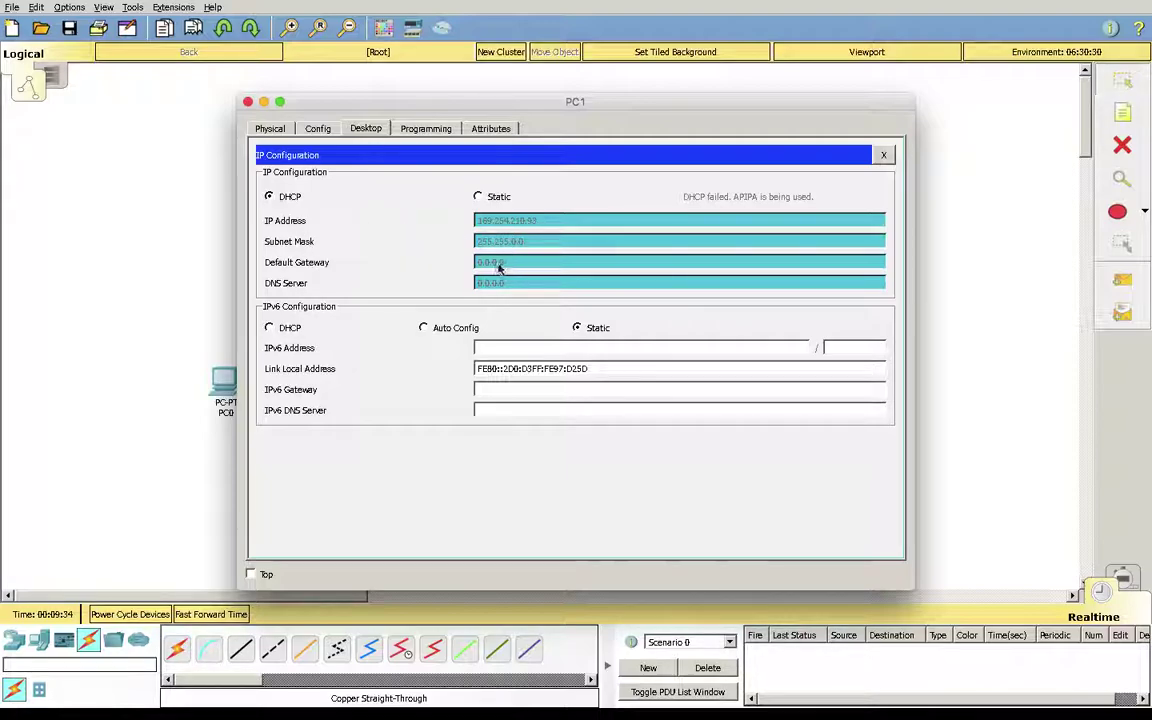
pyautogui.click(249, 102)
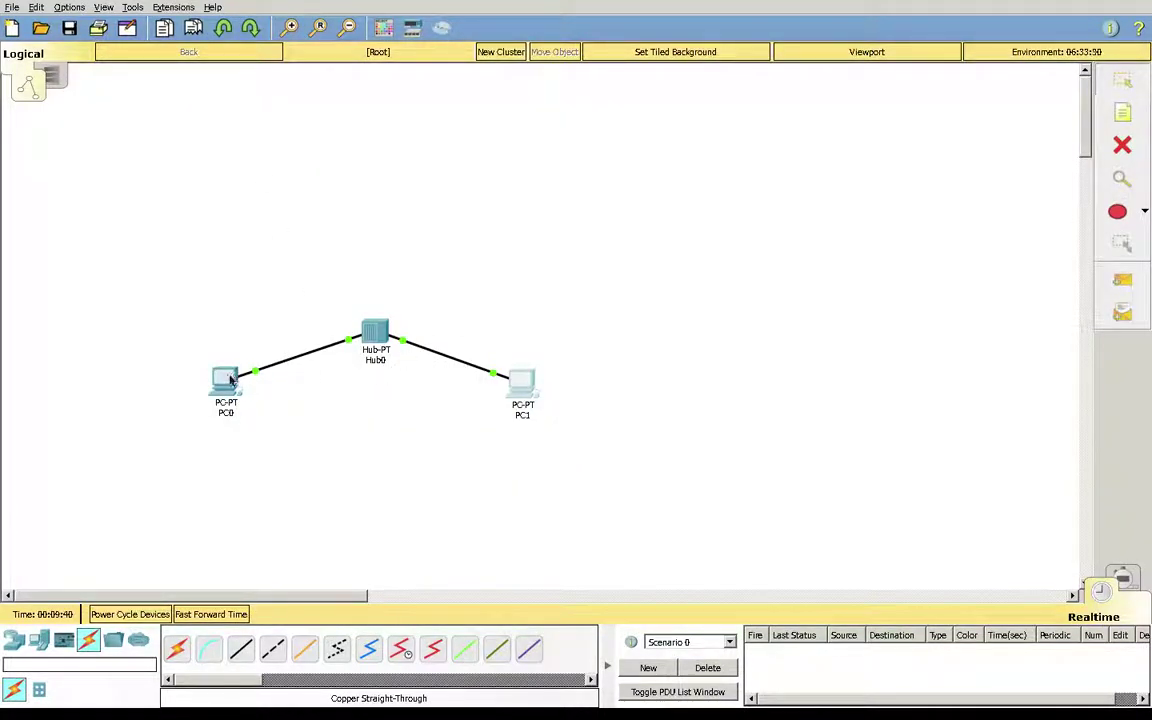
# Check both PCs' addresses, switch to Simulation mode and create a simple ICMP PDU from PC0 to PC1
pyautogui.moveTo(230, 379)
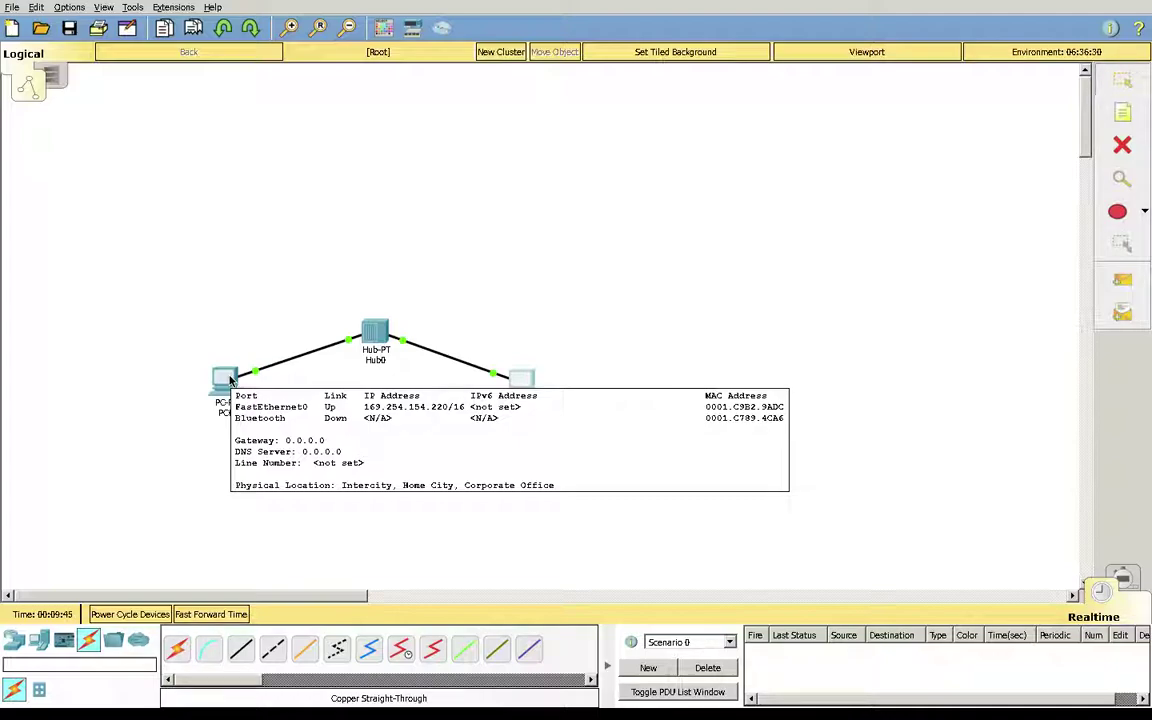
pyautogui.moveTo(524, 383)
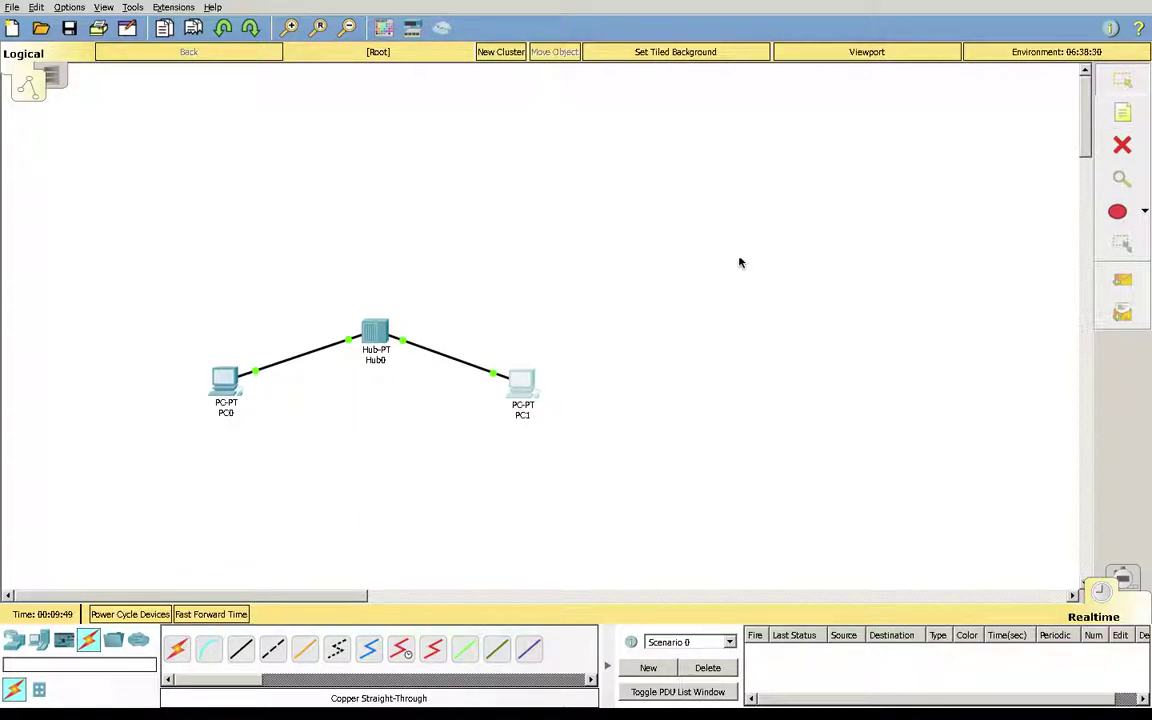
pyautogui.click(1123, 578)
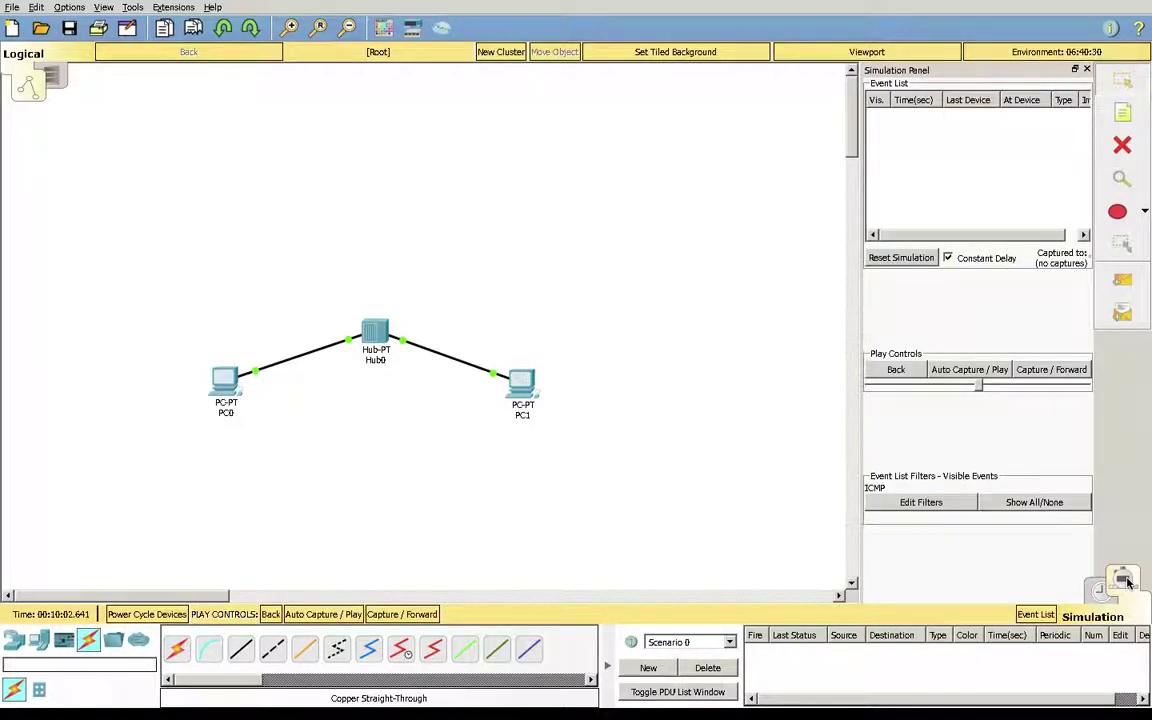
pyautogui.click(1120, 286)
pyautogui.click(222, 378)
pyautogui.click(520, 390)
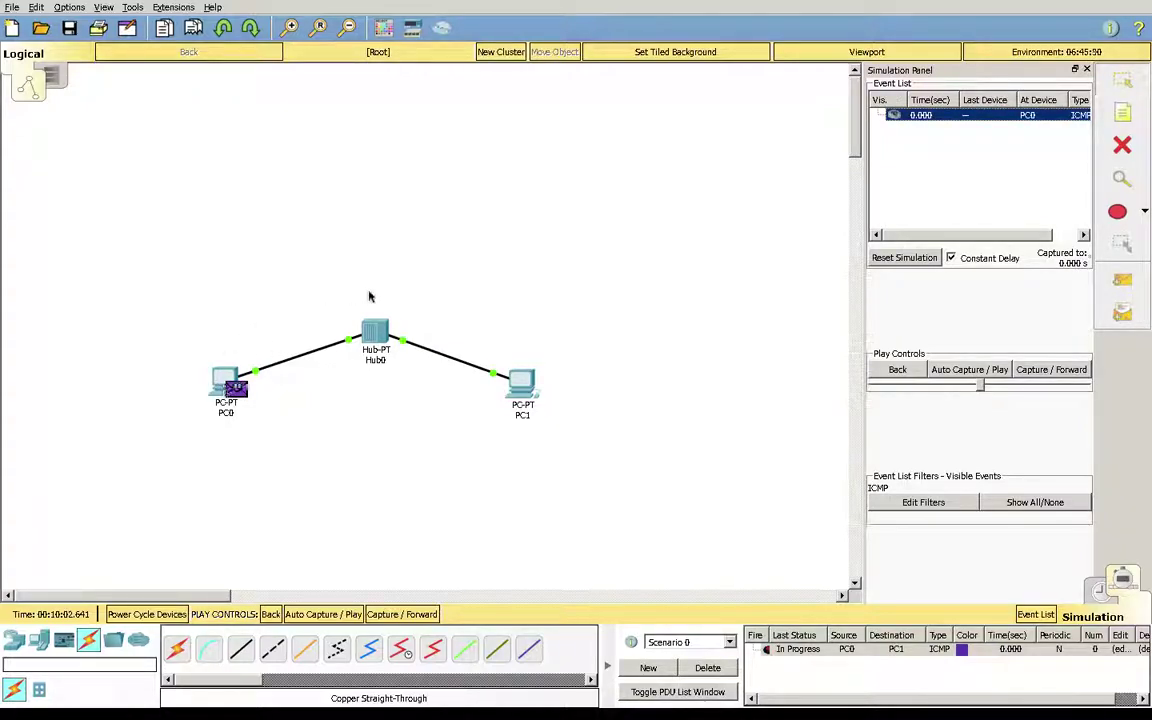
# Run the ICMP simulation with automatic capture and increase the playback speed
pyautogui.click(965, 370)
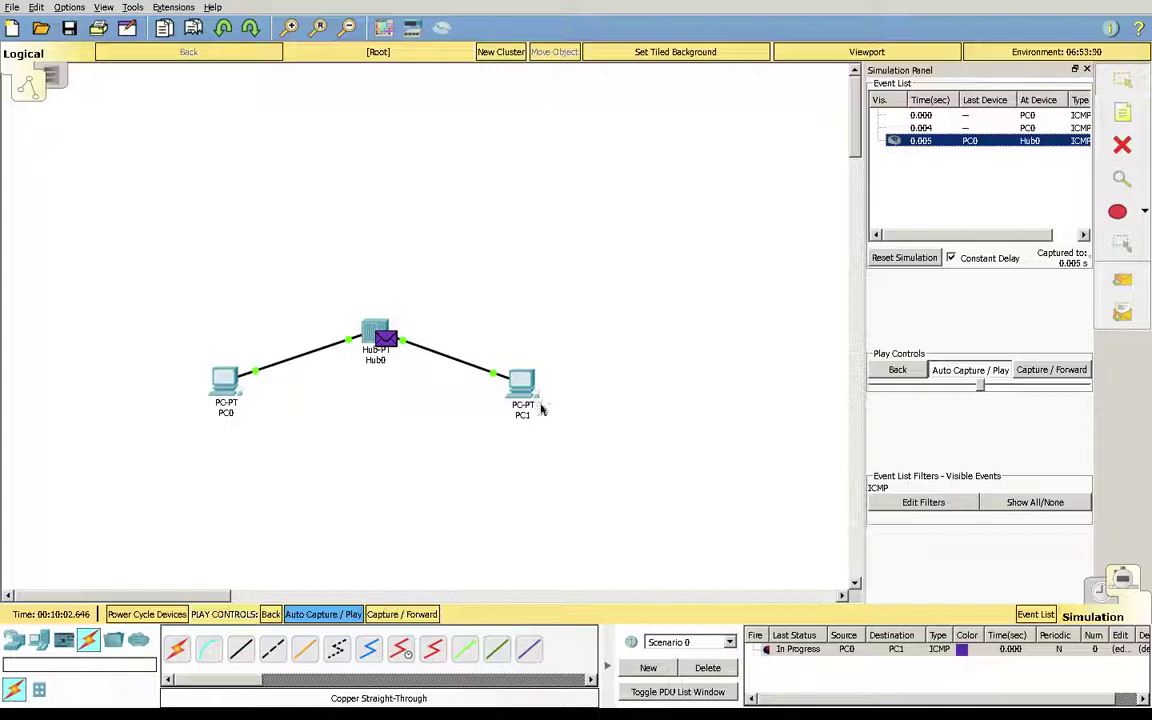
pyautogui.moveTo(982, 386); pyautogui.dragTo(1013, 399)
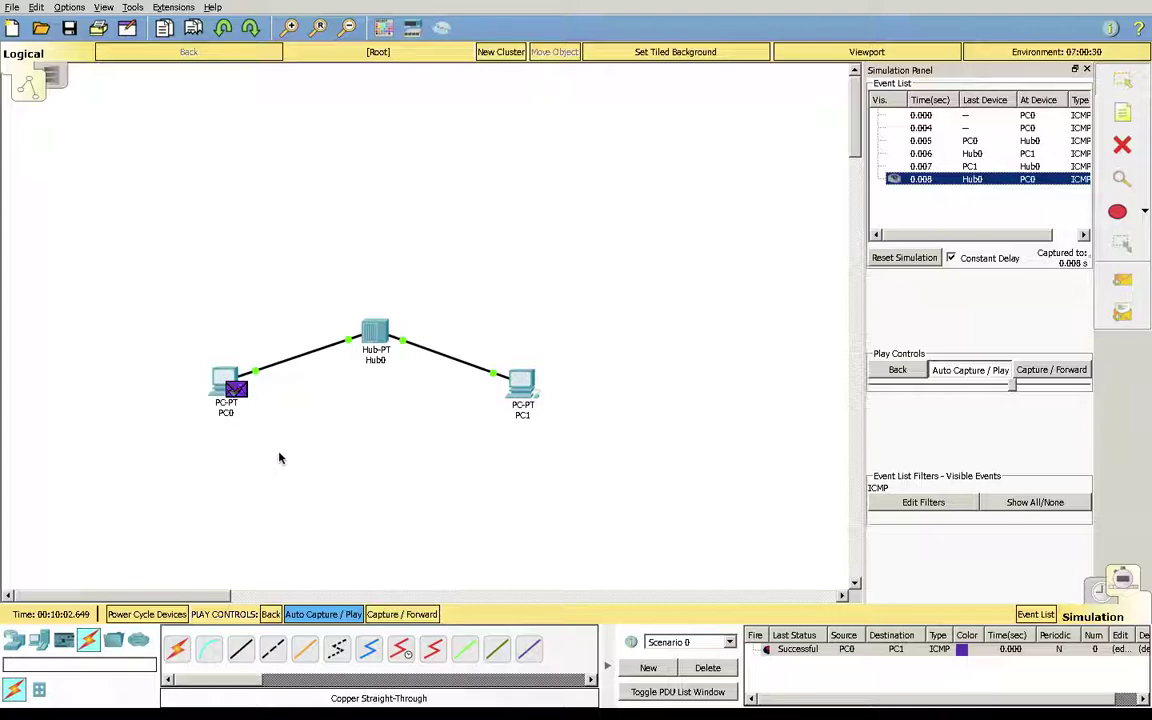
# Open the details of the ICMP packet that returned to PC0
pyautogui.click(238, 389)
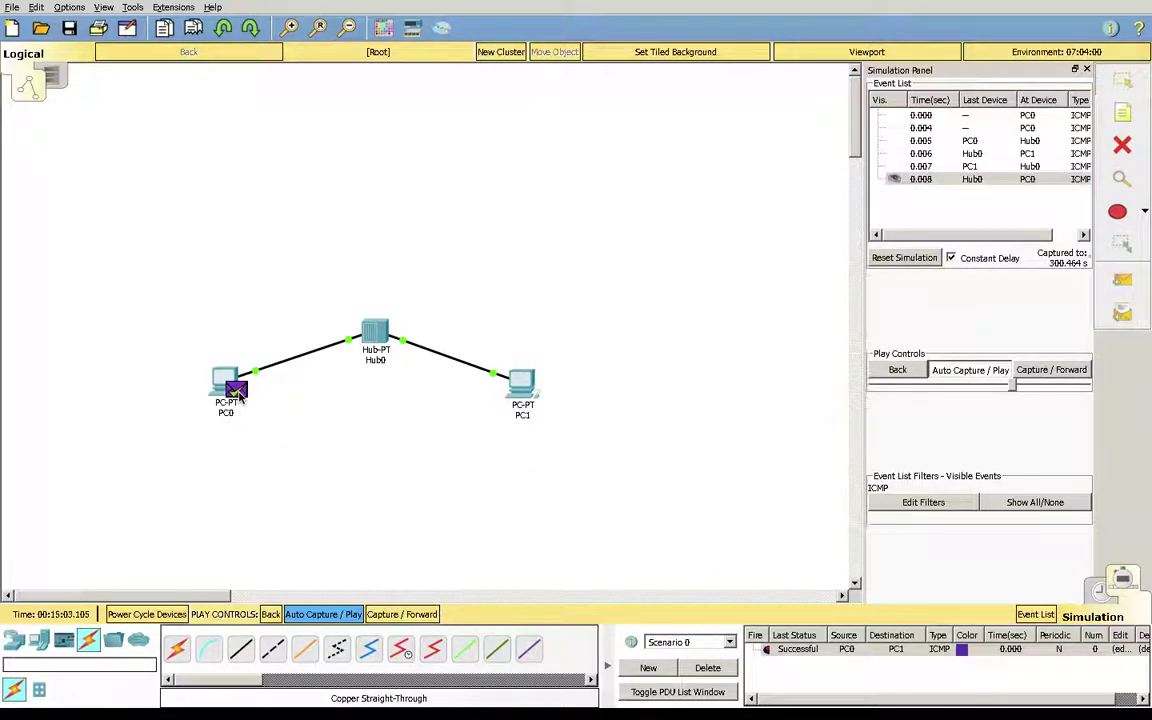